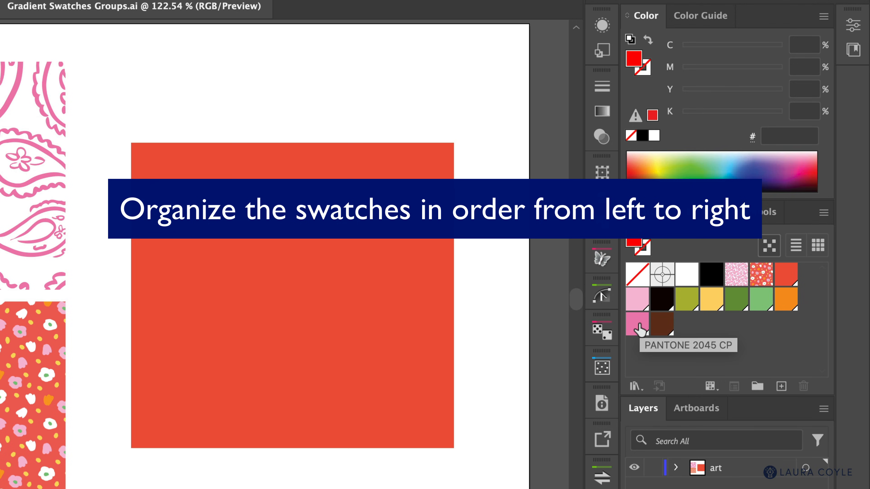
- Place the PANTONE 2045 CP swatch right after the red one and create a gradient from the red, both pinks and yellow swatches
{"action": "left_click_drag", "start_coordinate": [639, 329], "coordinate": [794, 281]}
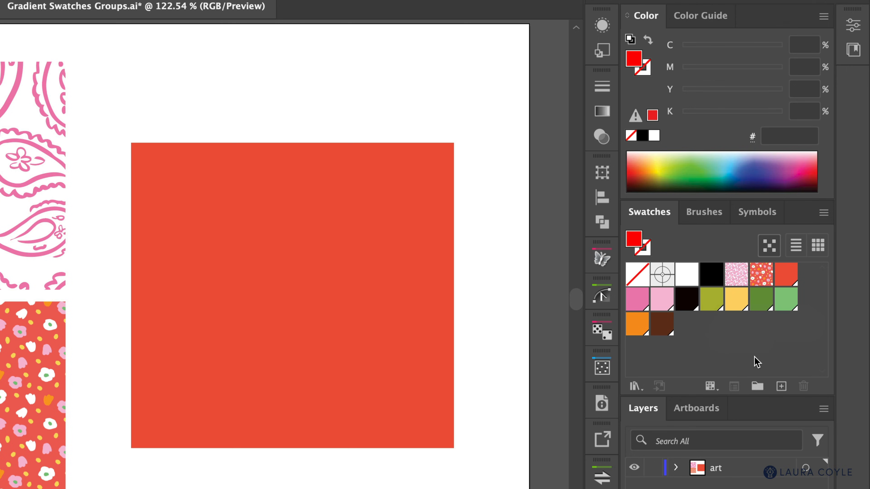
{"action": "left_click", "coordinate": [787, 276]}
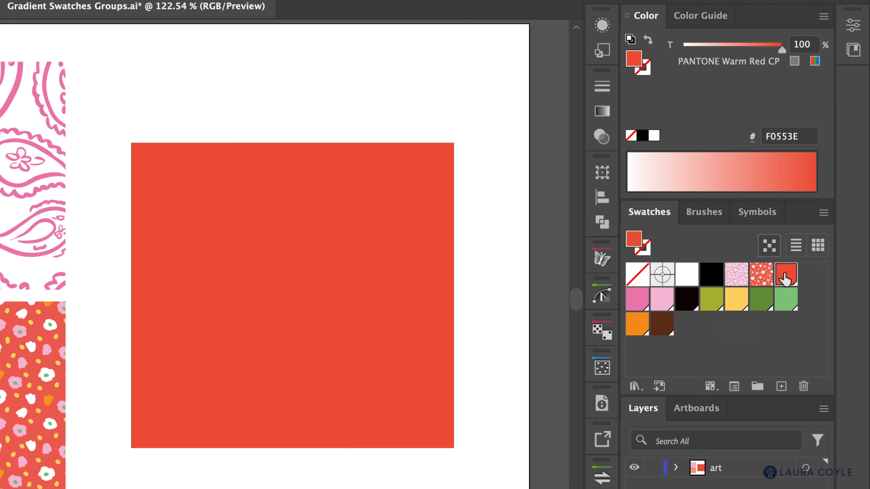
{"action": "left_click", "coordinate": [639, 299], "text": "shift"}
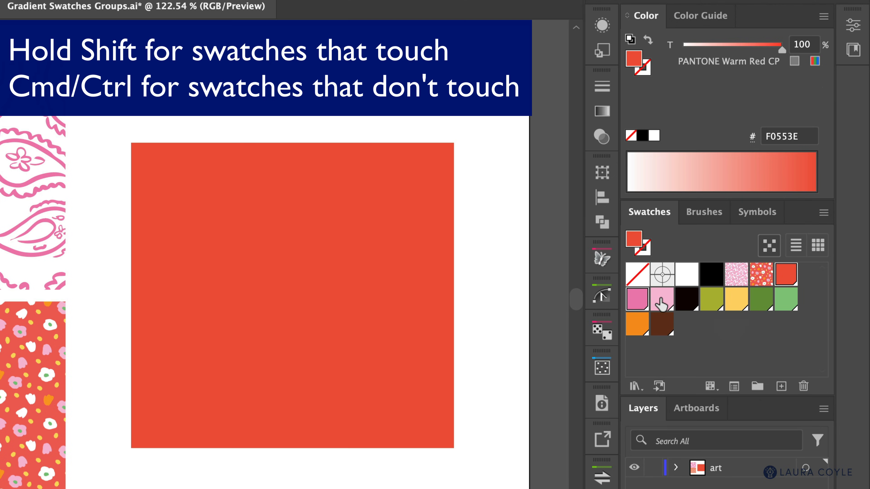
{"action": "left_click", "coordinate": [652, 306], "text": "shift"}
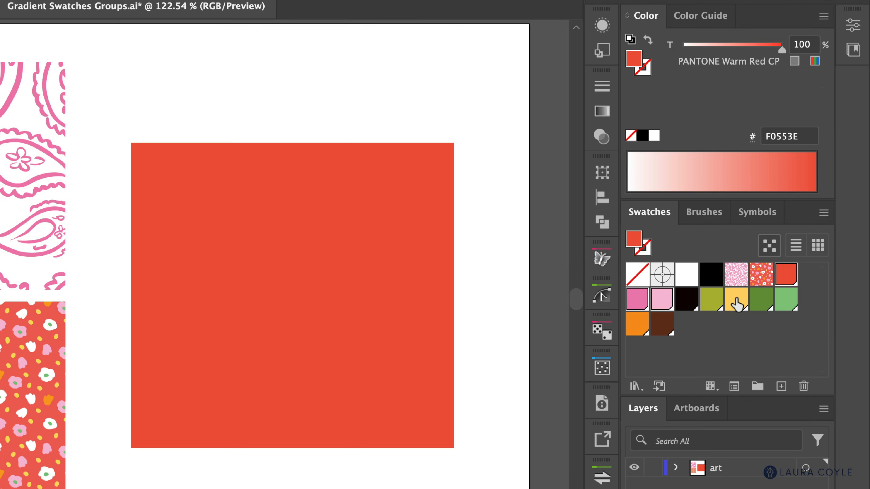
{"action": "left_click", "coordinate": [736, 302], "text": "super"}
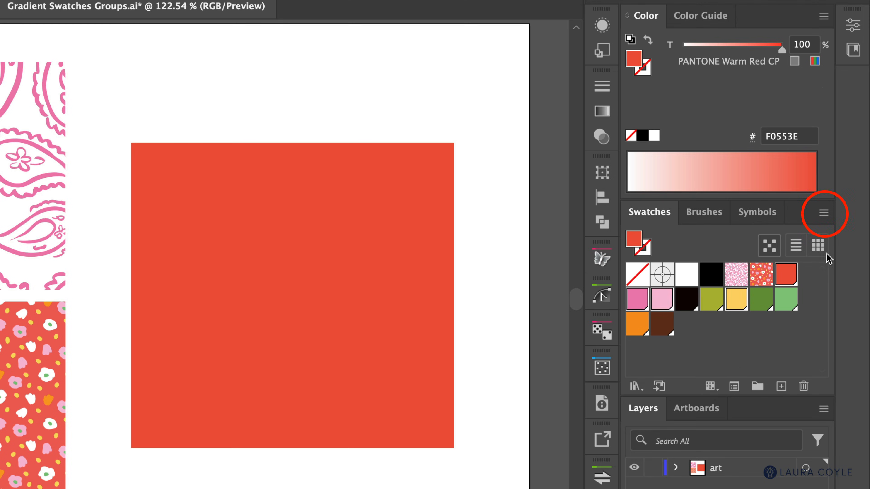
{"action": "left_click", "coordinate": [823, 214]}
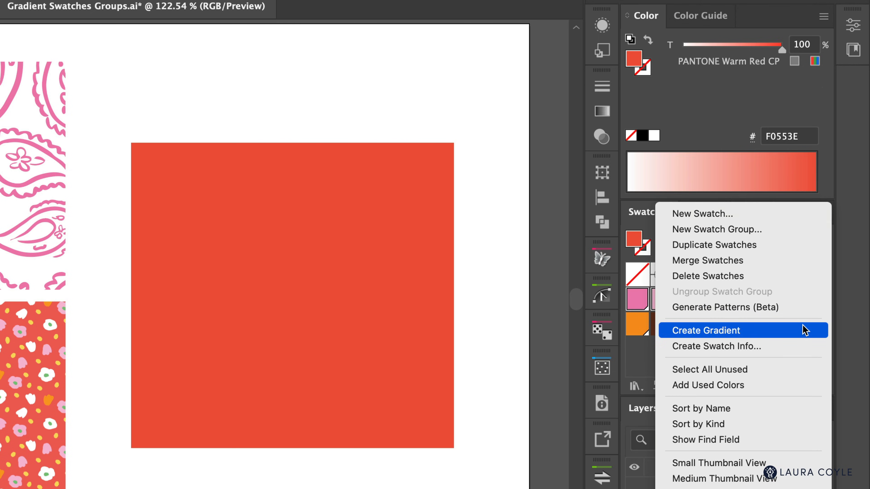
{"action": "left_click", "coordinate": [804, 332]}
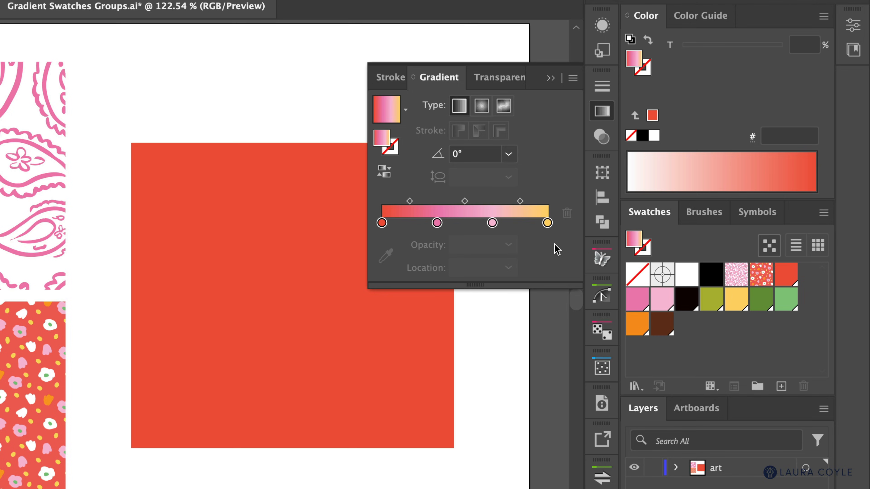
- Preview the gradient as radial, return it to linear, and shift its pink stops toward yellow, with light pink at about 79%
{"action": "left_click", "coordinate": [481, 107]}
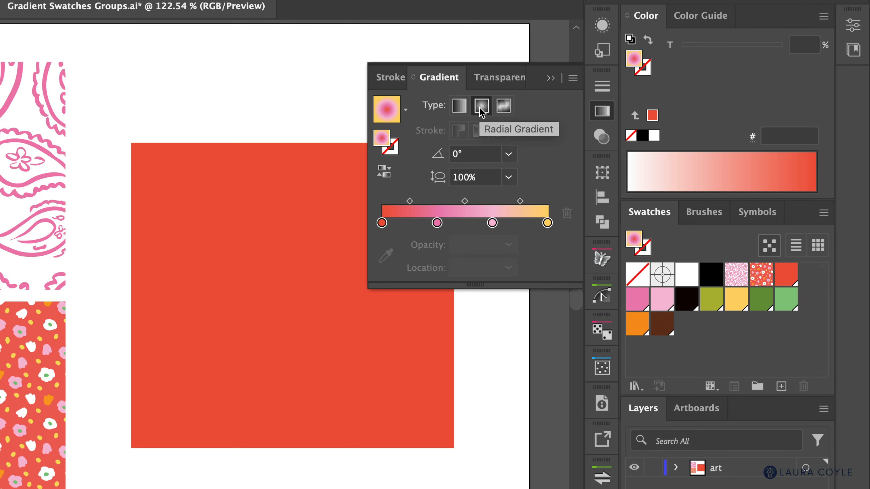
{"action": "left_click", "coordinate": [458, 107]}
{"action": "left_click_drag", "start_coordinate": [437, 223], "coordinate": [513, 224]}
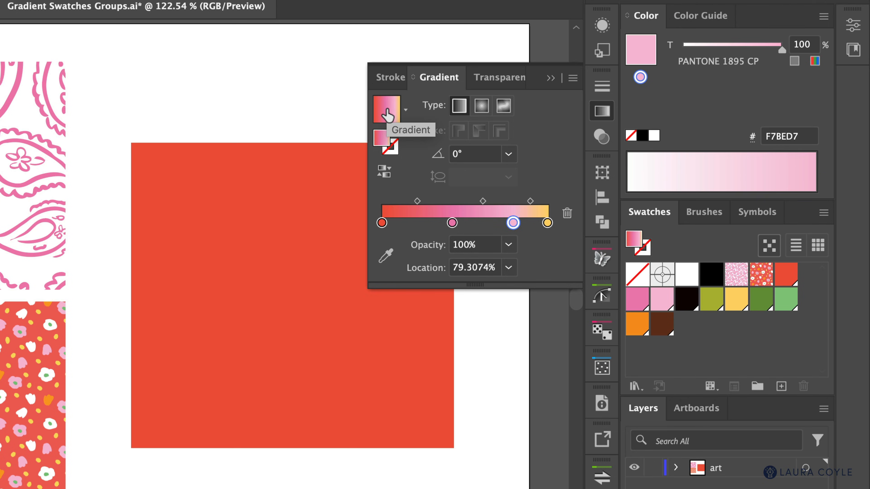
- Save the adjusted gradient as a swatch and fill the red square with it
{"action": "left_click_drag", "start_coordinate": [387, 116], "coordinate": [711, 347]}
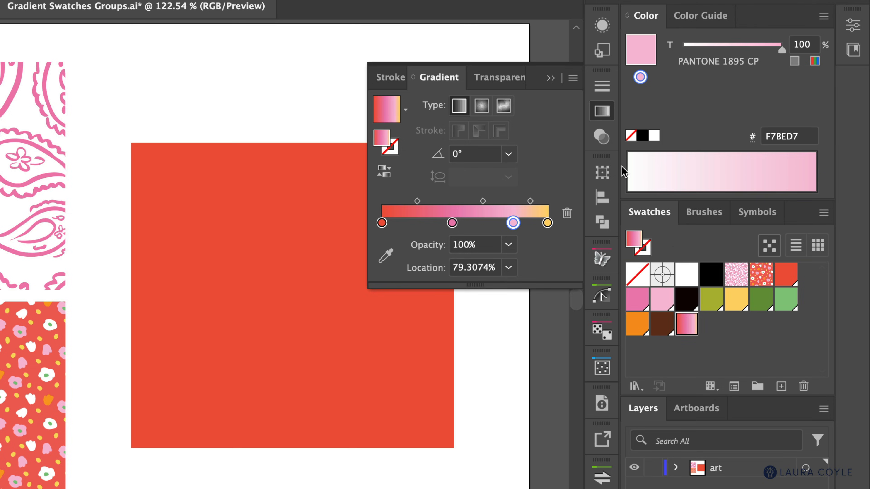
{"action": "left_click", "coordinate": [549, 80]}
{"action": "left_click", "coordinate": [385, 409]}
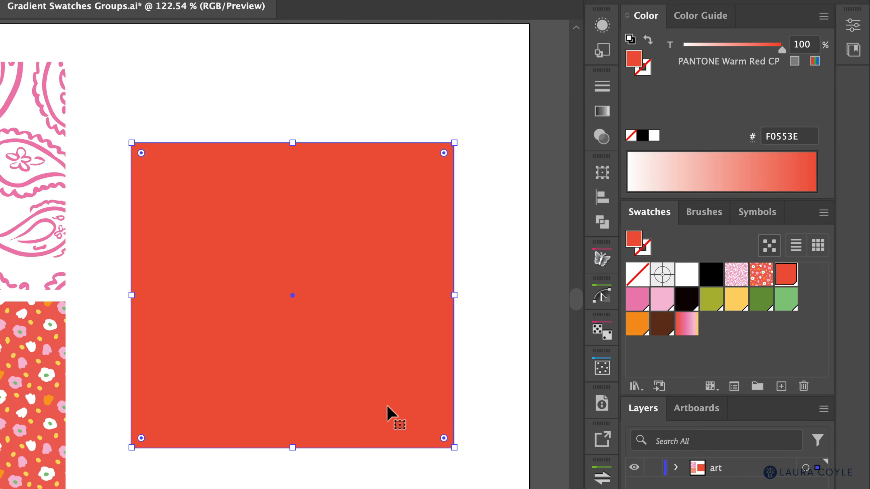
{"action": "left_click", "coordinate": [688, 325]}
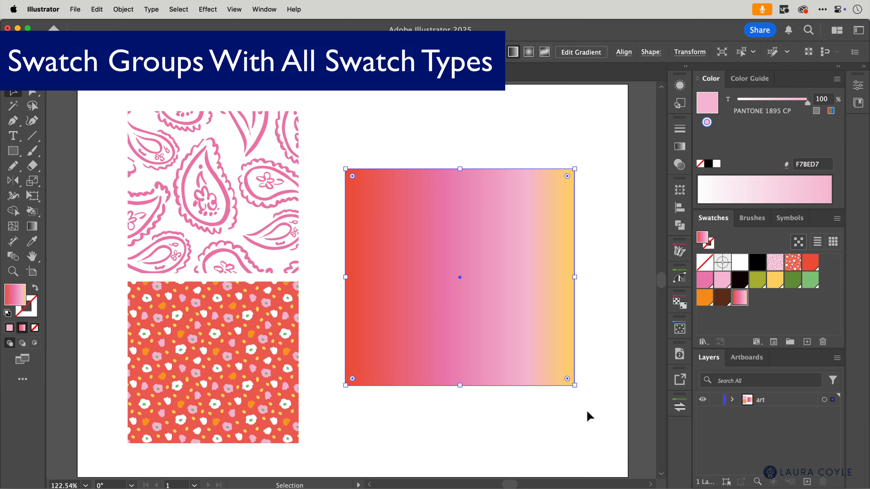
{"action": "left_click", "coordinate": [586, 409]}
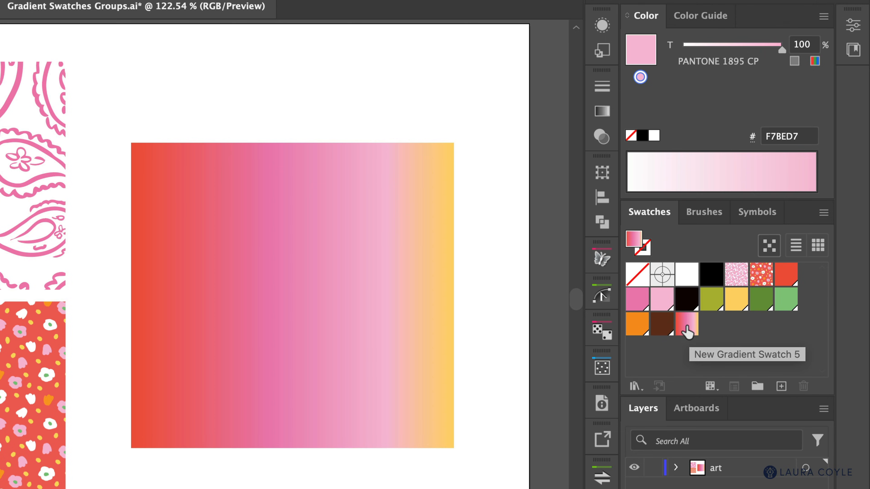
- Group all swatches from the pink pattern through the gradient into a new swatch group named "paisley group"
{"action": "left_click", "coordinate": [732, 276]}
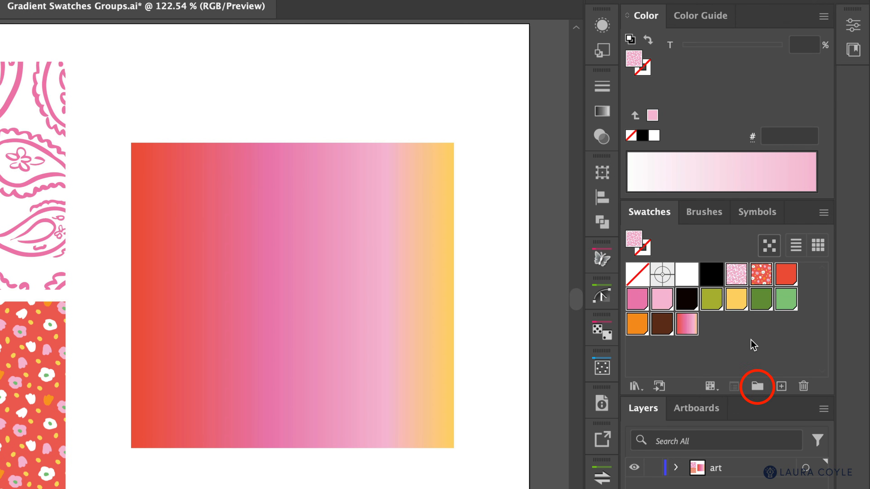
{"action": "left_click", "coordinate": [758, 389]}
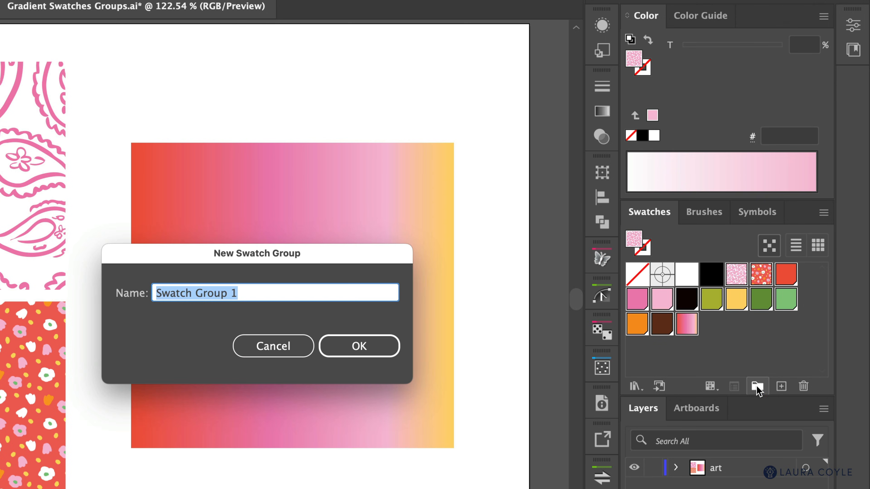
{"action": "type", "text": "paisle"}
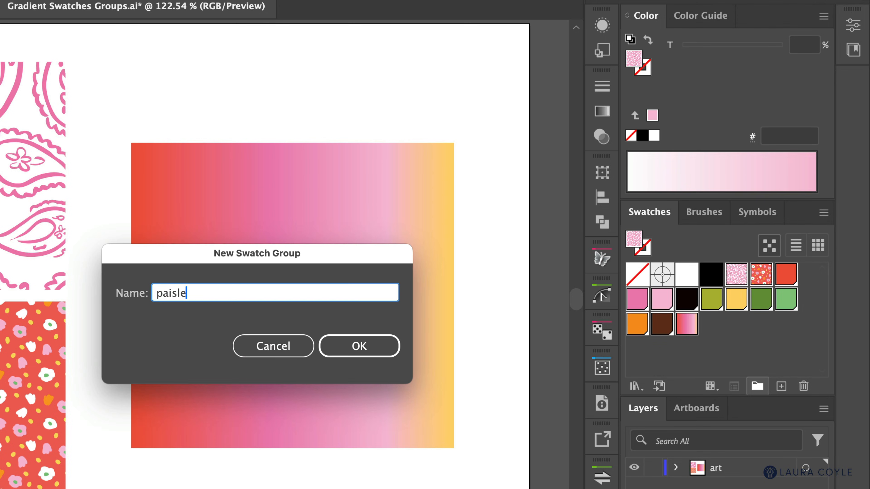
{"action": "type", "text": "y group"}
{"action": "left_click", "coordinate": [372, 347]}
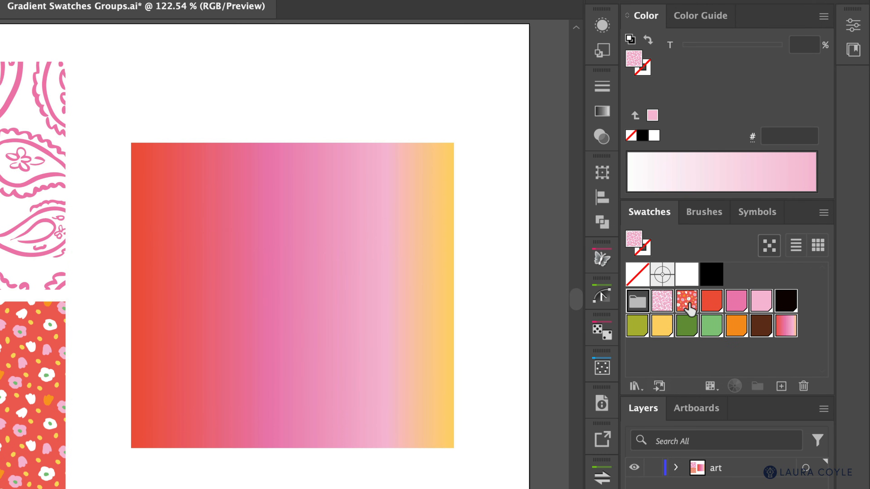
{"action": "left_click", "coordinate": [795, 354]}
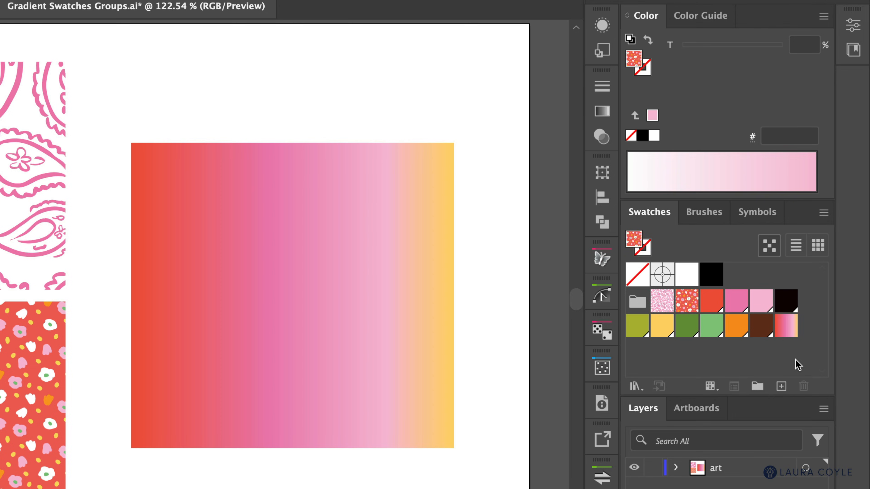
- Try to add the whole paisley group to the current Creative Cloud library
{"action": "left_click", "coordinate": [637, 302]}
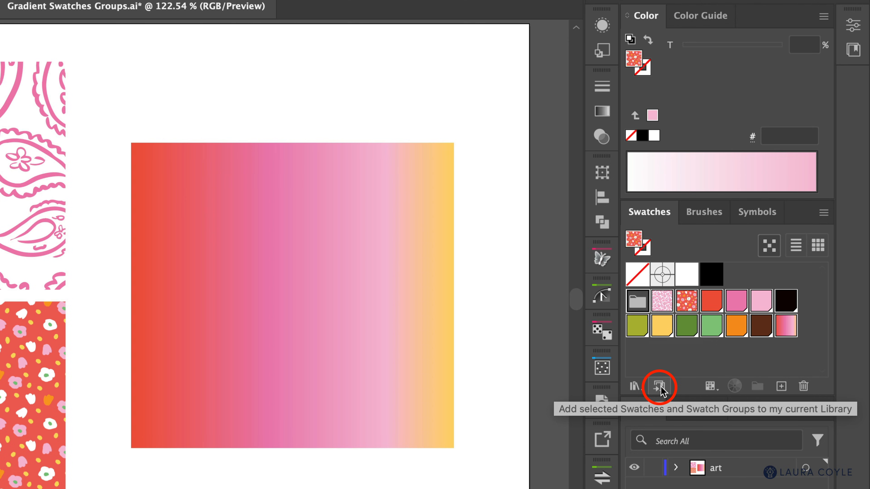
{"action": "left_click", "coordinate": [659, 387]}
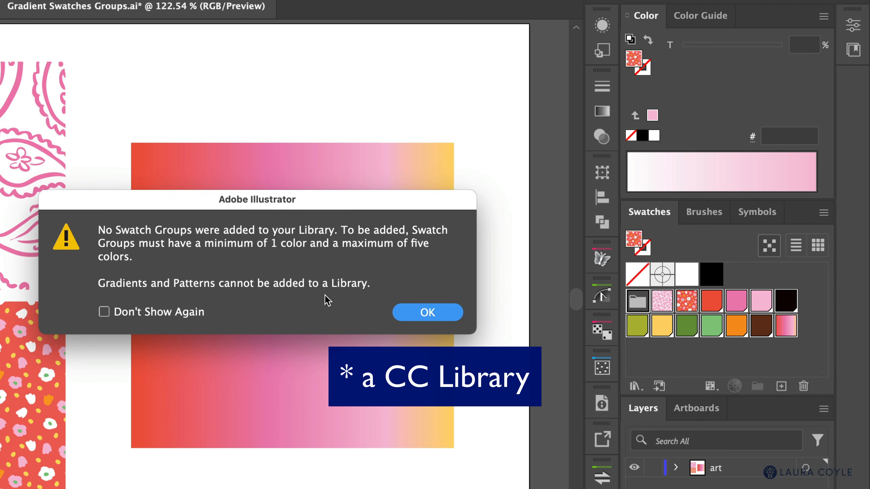
{"action": "left_click", "coordinate": [419, 315]}
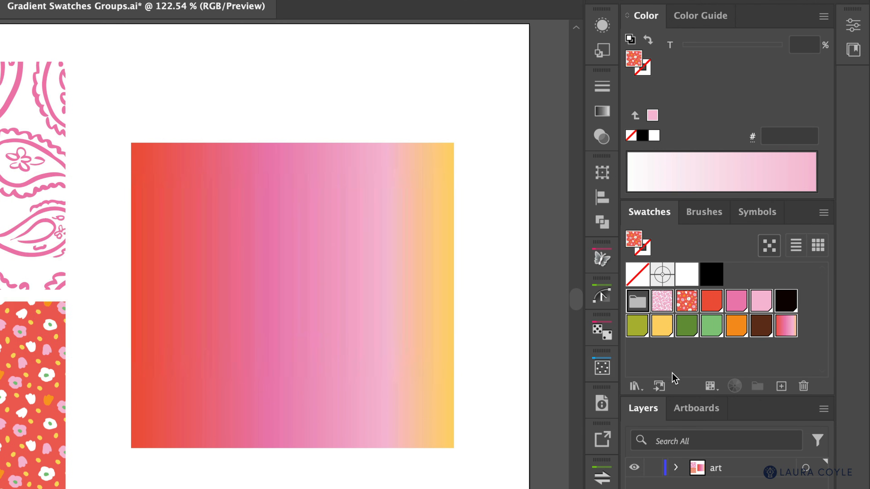
{"action": "left_click", "coordinate": [689, 364]}
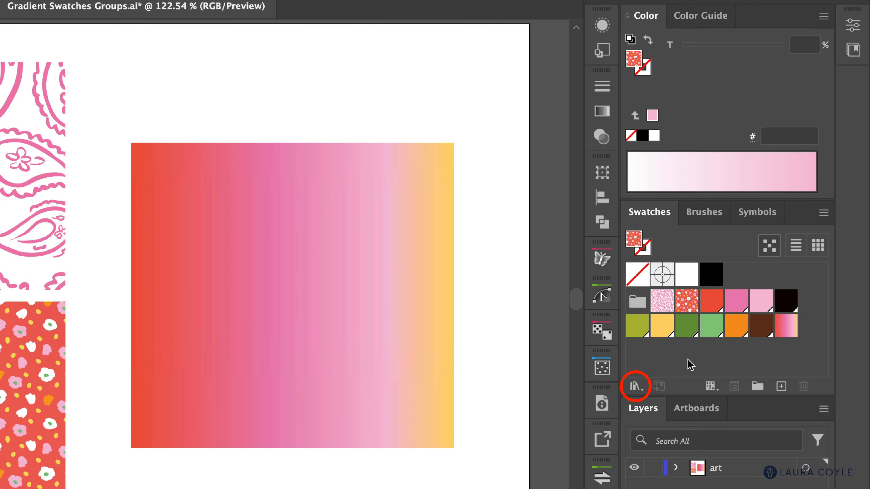
{"action": "left_click", "coordinate": [637, 384]}
{"action": "mouse_move", "coordinate": [638, 384]}
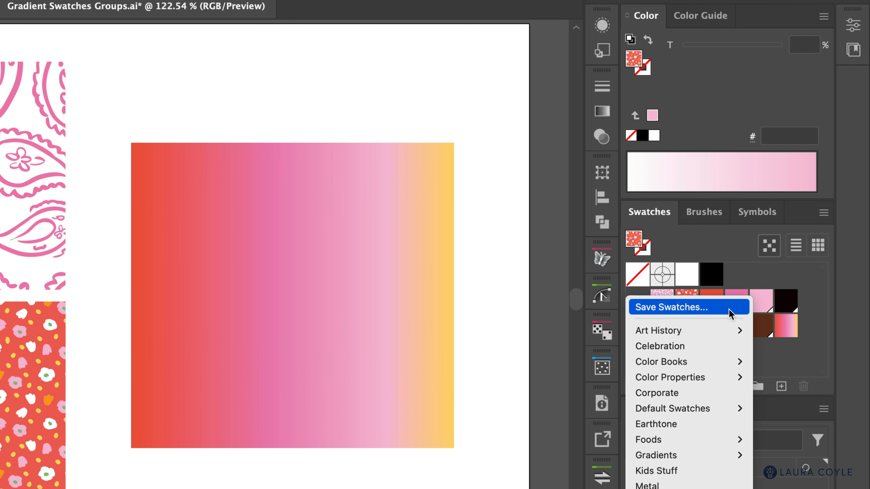
{"action": "left_click", "coordinate": [774, 366]}
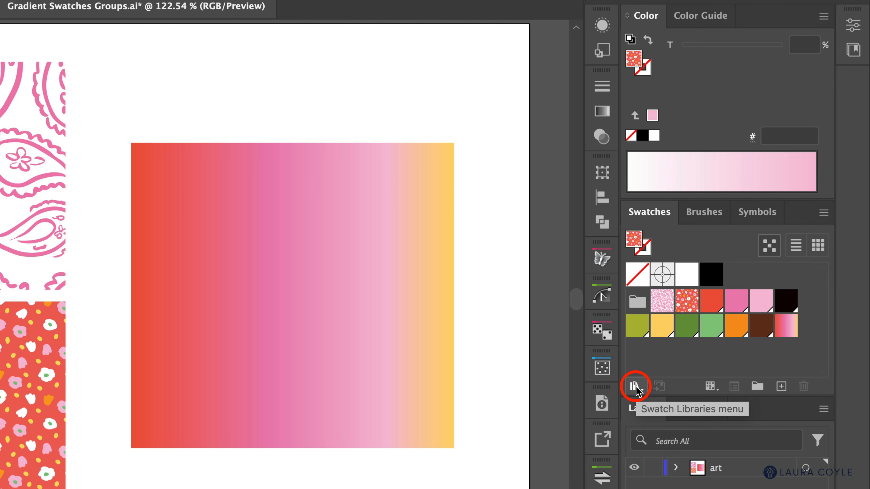
{"action": "left_click", "coordinate": [661, 301]}
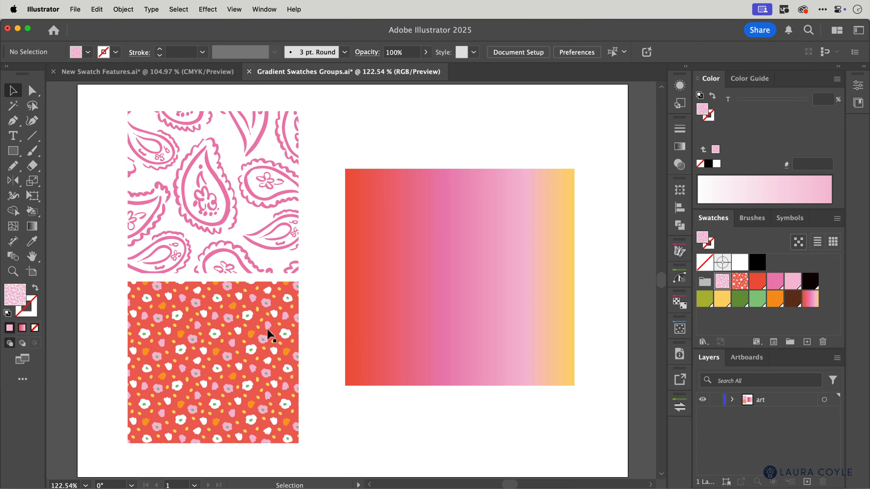
- Recolor the floral pattern rectangle using the paisley group swatch group as the color library
{"action": "left_click", "coordinate": [22, 392]}
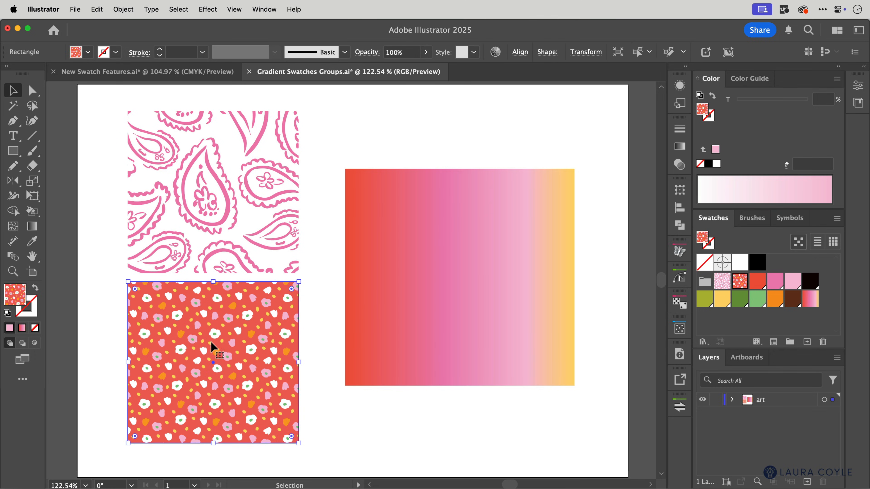
{"action": "left_click", "coordinate": [496, 52]}
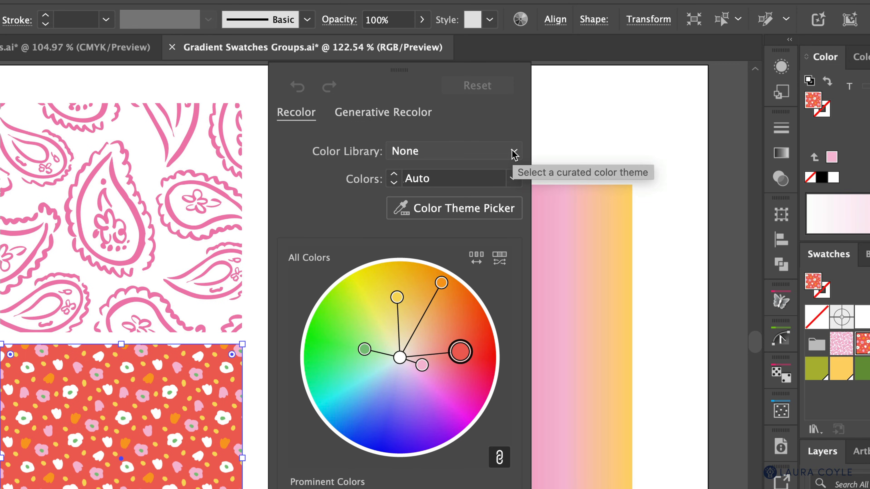
{"action": "left_click", "coordinate": [514, 154]}
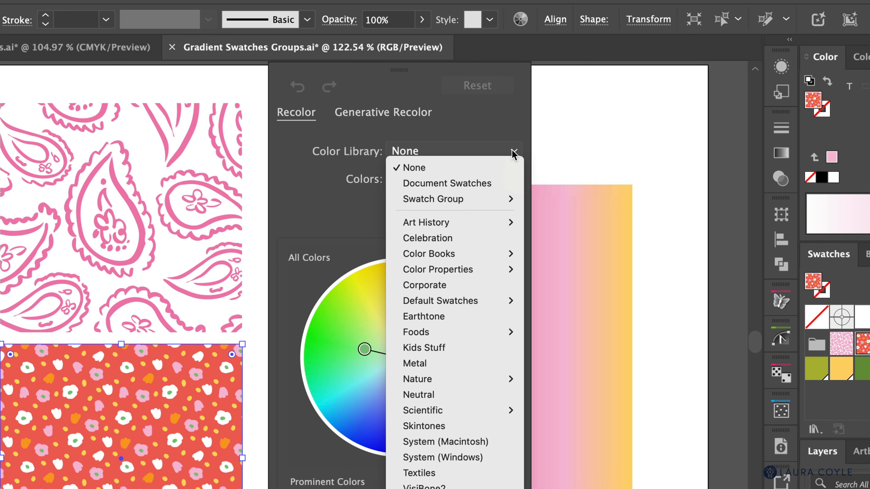
{"action": "mouse_move", "coordinate": [511, 201]}
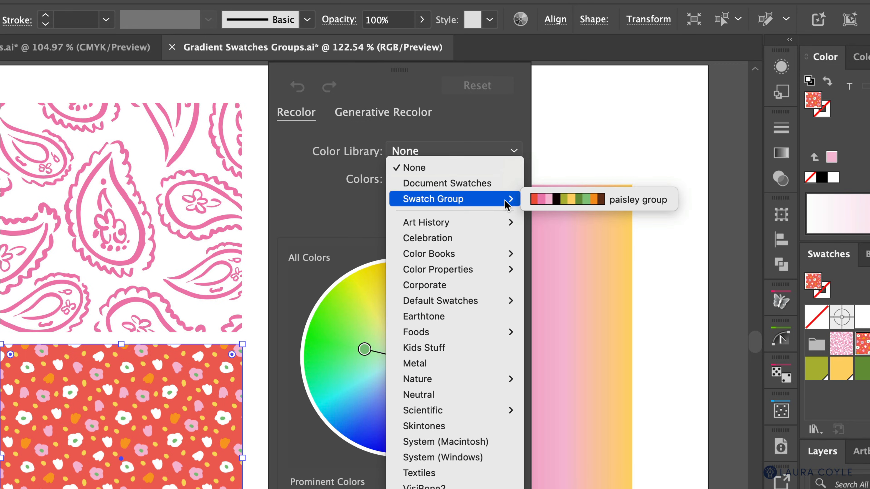
{"action": "left_click", "coordinate": [569, 202]}
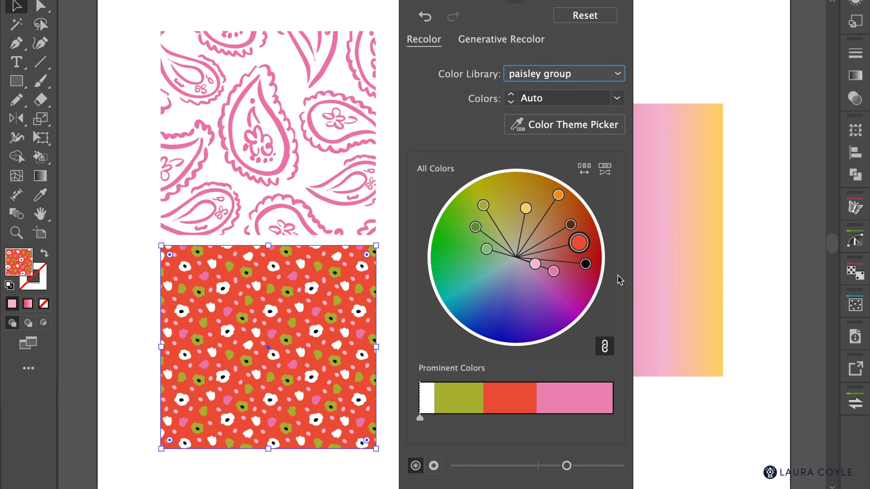
- Randomly reorder the floral pattern's colors several times within the paisley group palette
{"action": "left_click", "coordinate": [584, 169]}
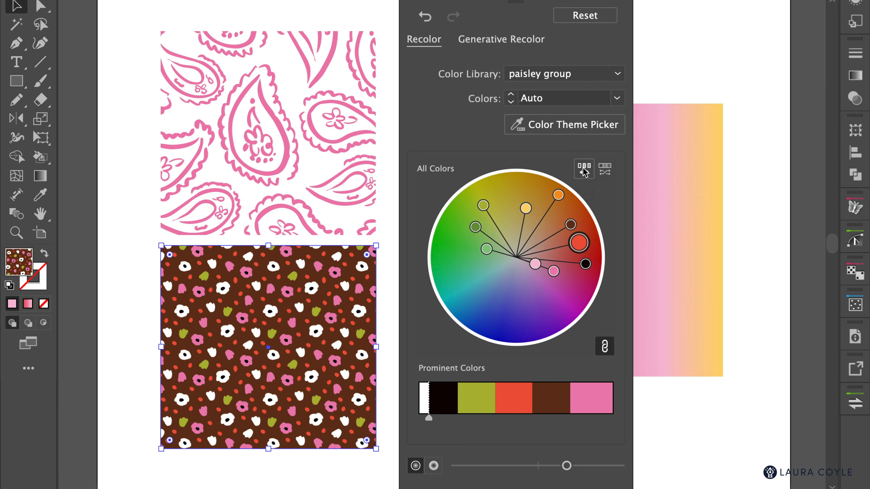
{"action": "left_click", "coordinate": [584, 170]}
{"action": "left_click", "coordinate": [584, 171]}
{"action": "left_click", "coordinate": [584, 171]}
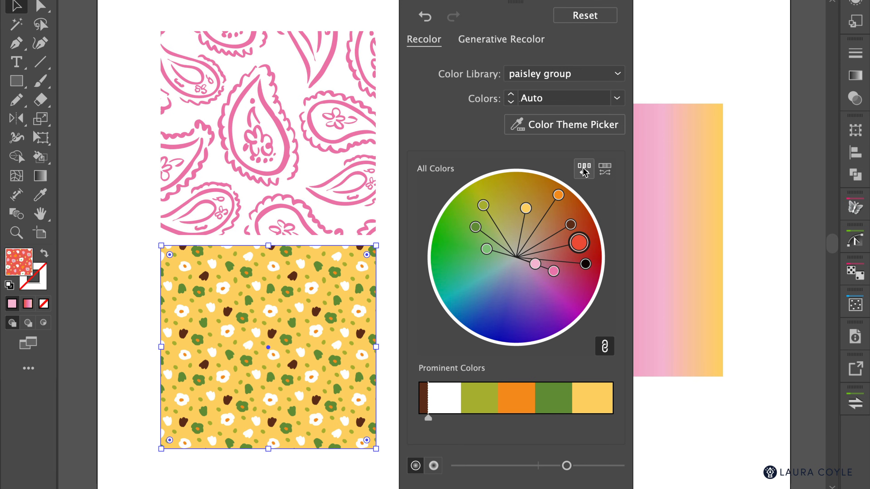
{"action": "left_click", "coordinate": [584, 171]}
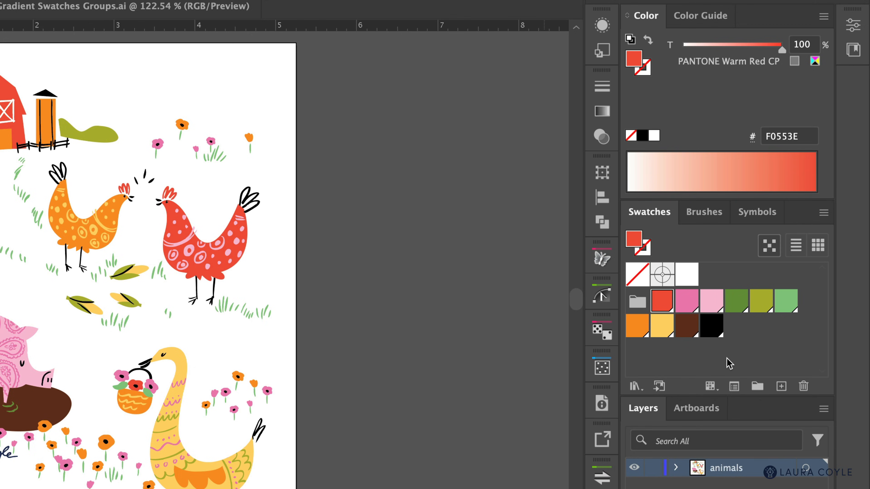
- Create swatch info cards for all swatches from Warm Red through black, with the dialog settings reset to their defaults
{"action": "left_click", "coordinate": [727, 359]}
{"action": "left_click", "coordinate": [661, 301]}
{"action": "left_click", "coordinate": [712, 328], "text": "shift"}
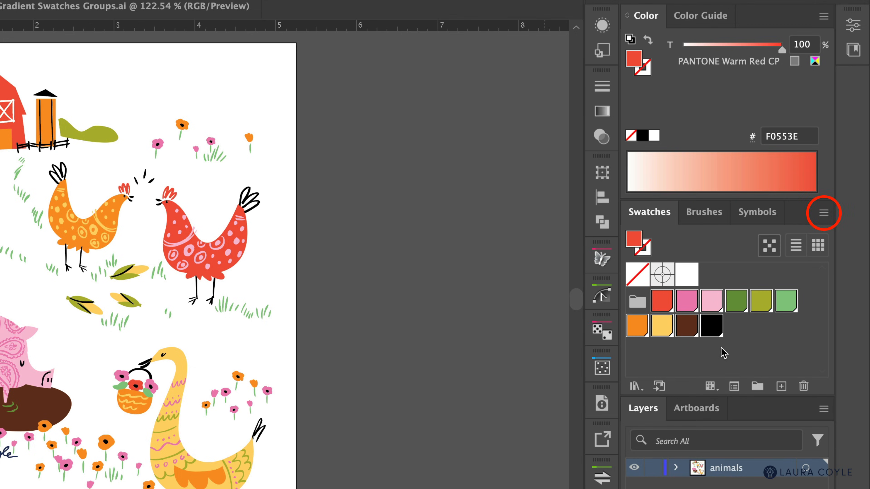
{"action": "left_click", "coordinate": [823, 213]}
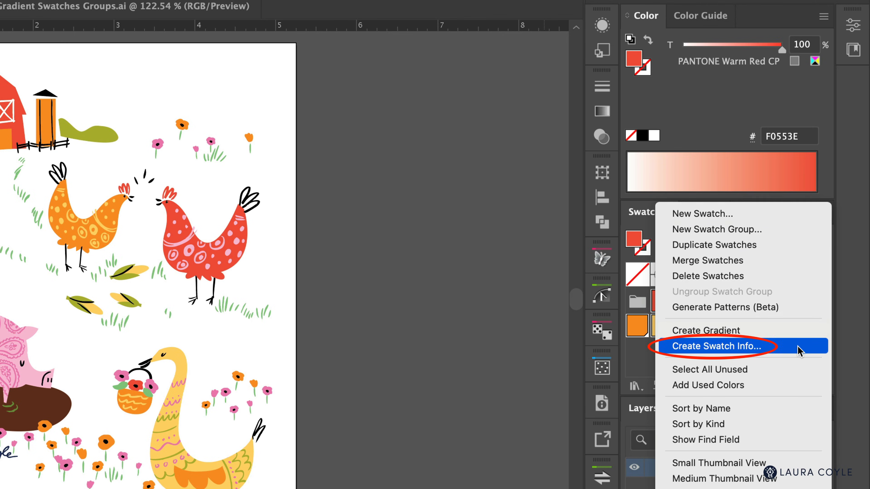
{"action": "left_click", "coordinate": [798, 350]}
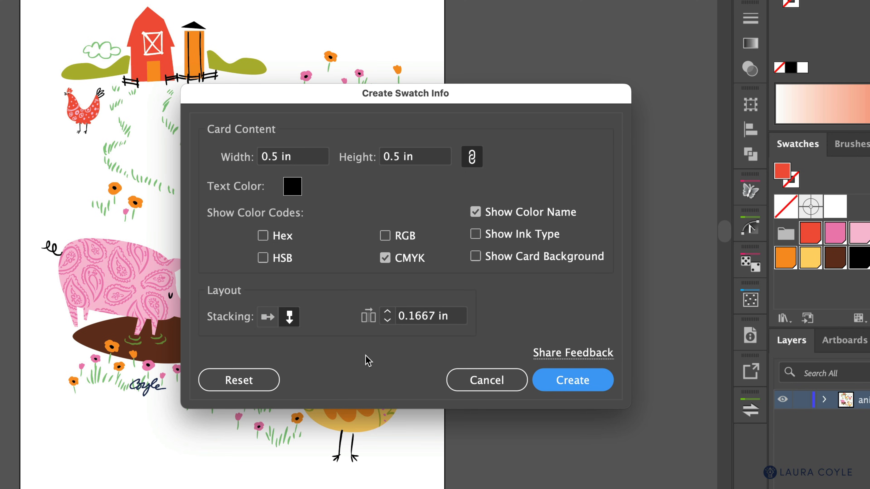
{"action": "left_click", "coordinate": [258, 381]}
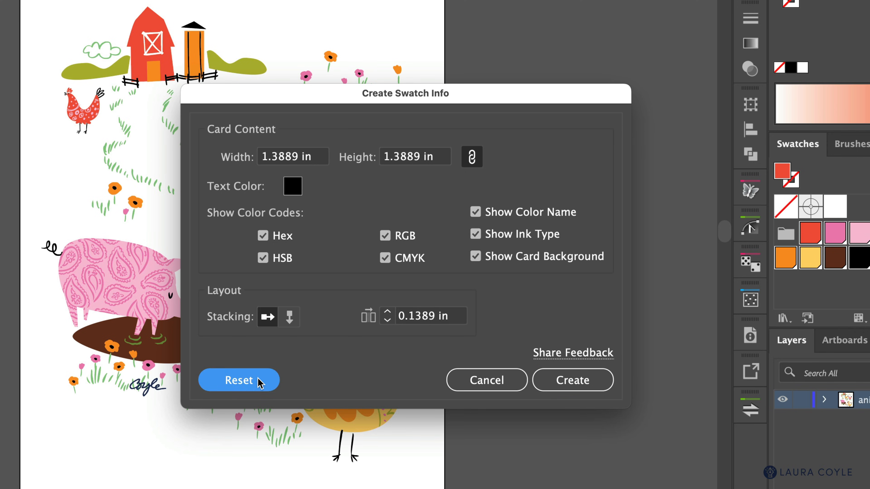
{"action": "left_click", "coordinate": [563, 387]}
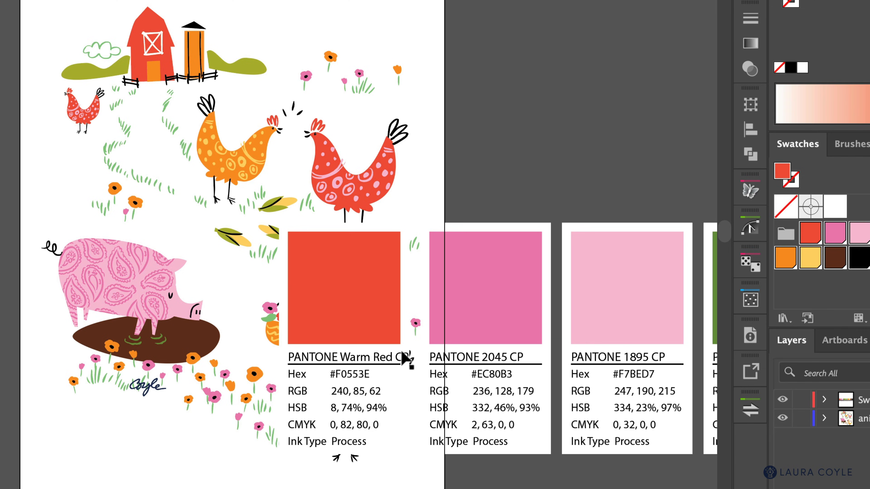
- Move the row of swatch info cards outside the artboard, beside the artwork, and expand the Swatch Info layer
{"action": "left_click_drag", "start_coordinate": [344, 311], "coordinate": [524, 67]}
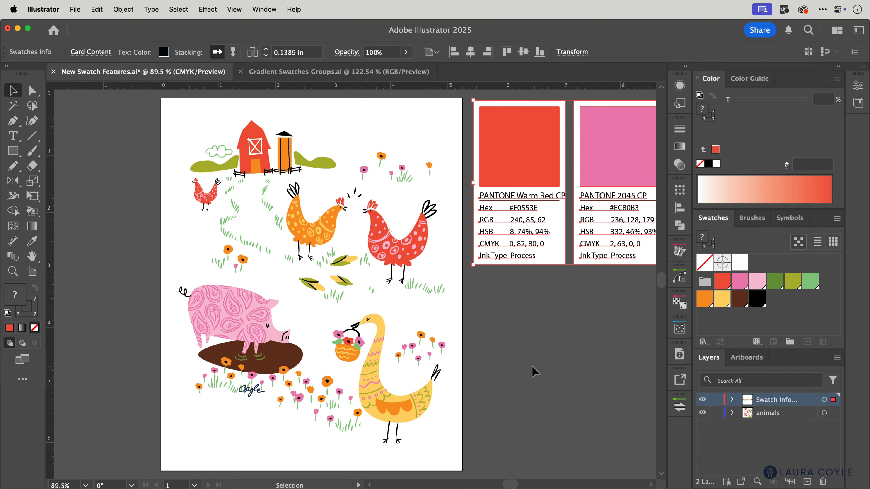
{"action": "left_click_drag", "start_coordinate": [625, 340], "coordinate": [346, 370]}
{"action": "left_click_drag", "start_coordinate": [549, 360], "coordinate": [402, 365]}
{"action": "left_click_drag", "start_coordinate": [509, 366], "coordinate": [424, 366]}
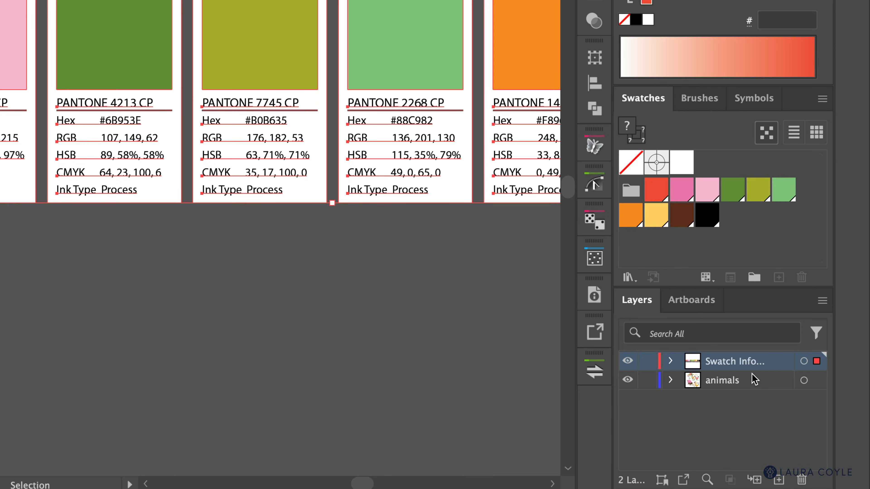
{"action": "left_click", "coordinate": [670, 361]}
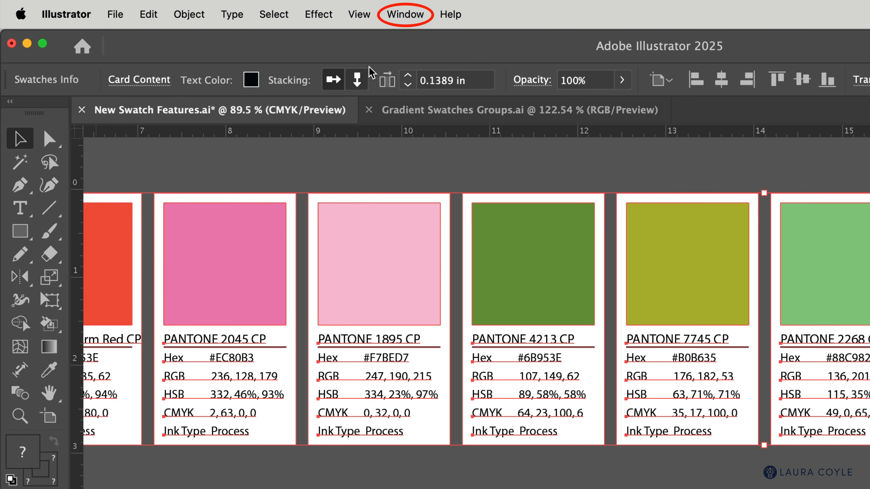
- Show the swatch info object's properties to examine its card size, spacing, stacking and text color options, and hide them again
{"action": "left_click", "coordinate": [407, 15]}
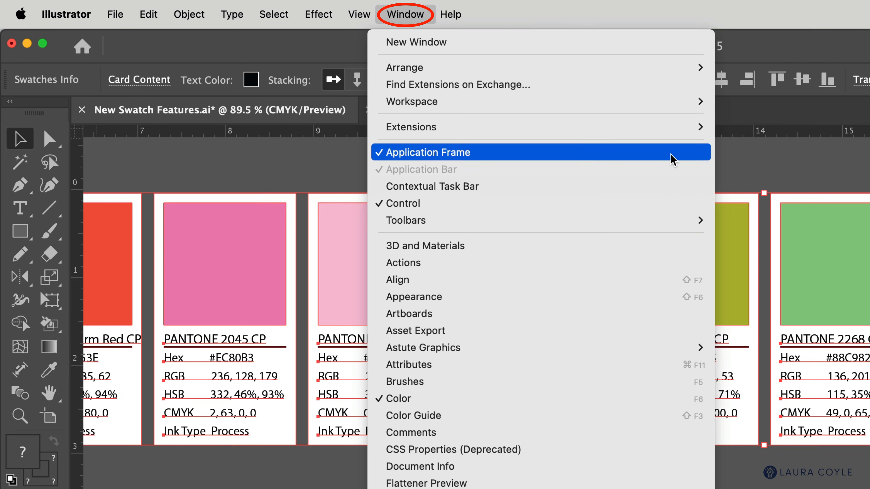
{"action": "left_click", "coordinate": [671, 155]}
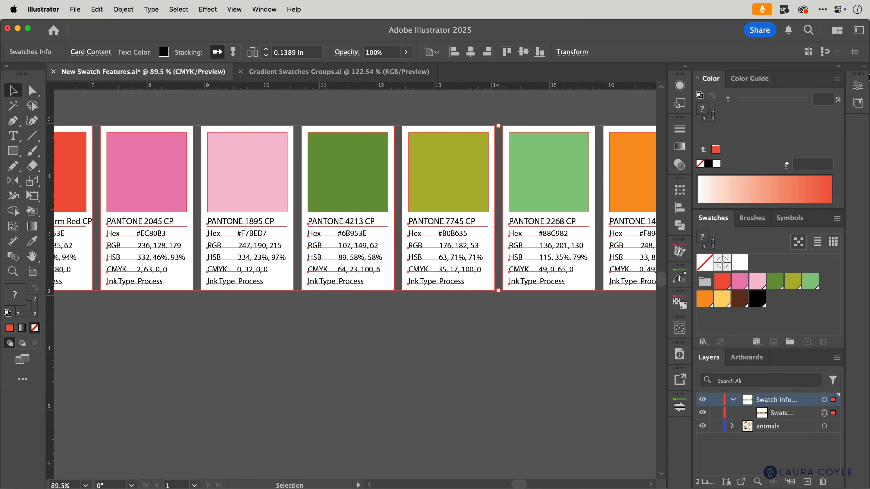
{"action": "left_click", "coordinate": [858, 86]}
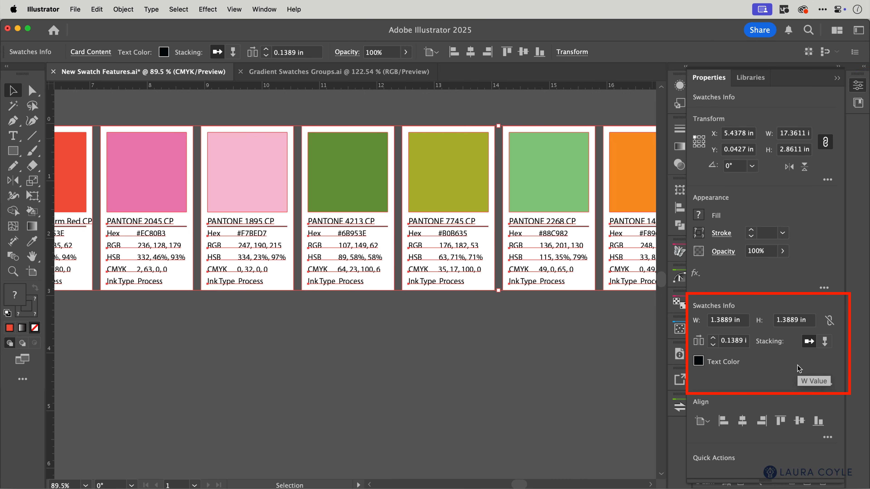
{"action": "left_click", "coordinate": [838, 82]}
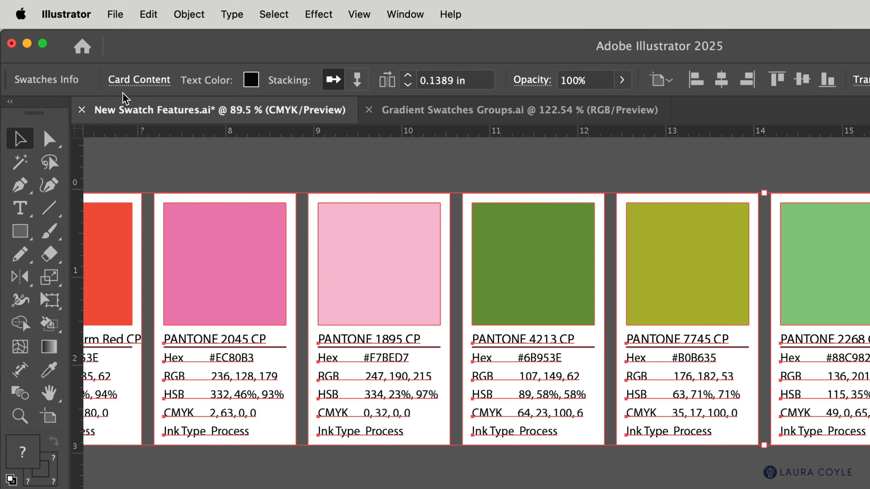
- Hide the Hex, HSB and RGB codes, the ink type and the card background on the swatch info cards
{"action": "left_click", "coordinate": [140, 82]}
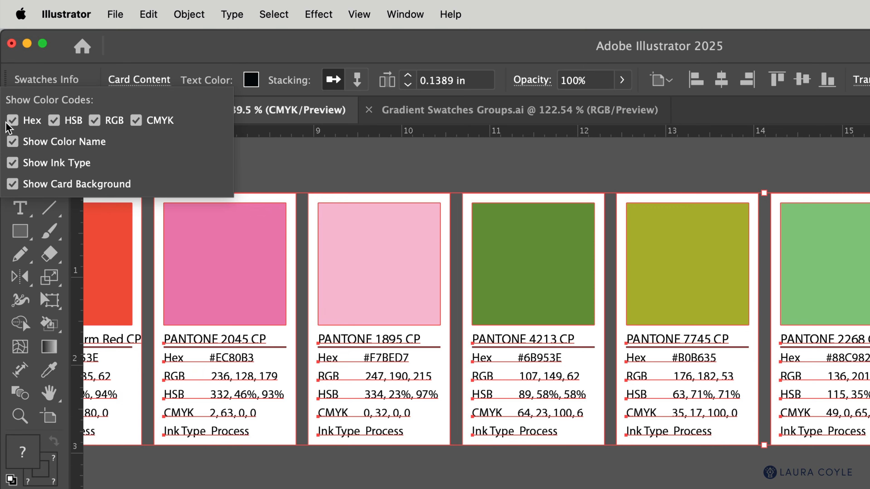
{"action": "left_click", "coordinate": [12, 121]}
{"action": "left_click", "coordinate": [54, 120]}
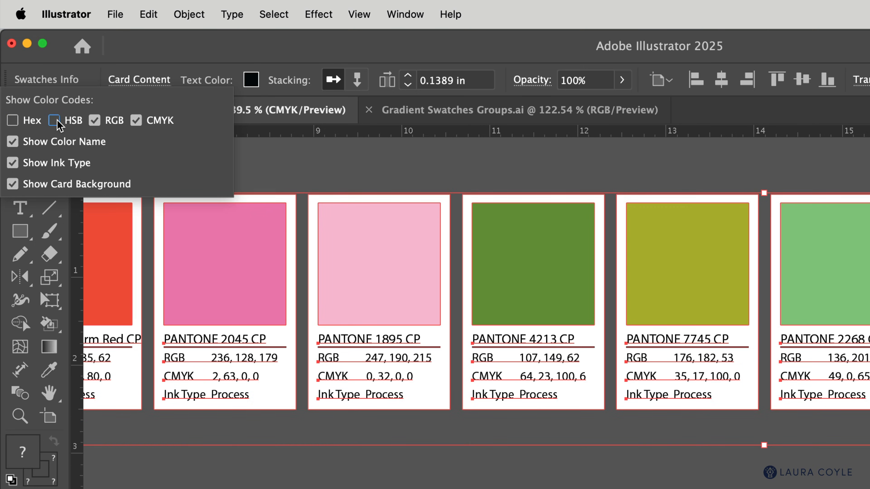
{"action": "left_click", "coordinate": [94, 121]}
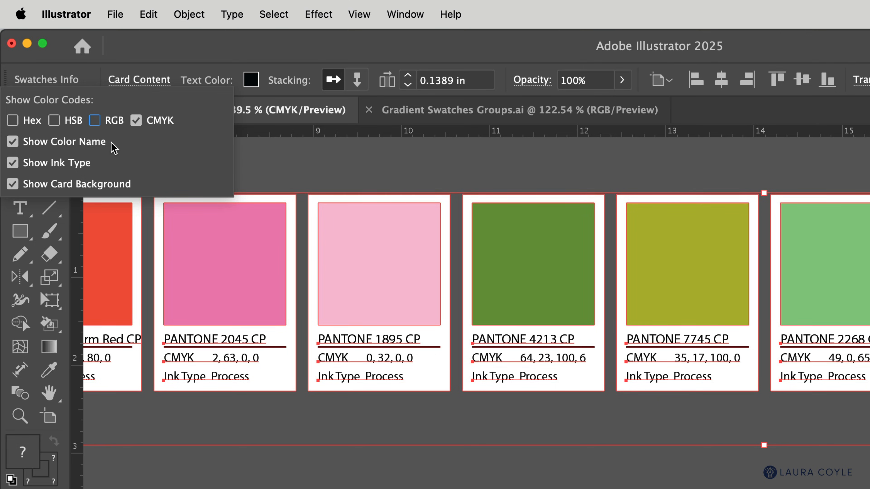
{"action": "left_click", "coordinate": [13, 163]}
{"action": "left_click", "coordinate": [13, 184]}
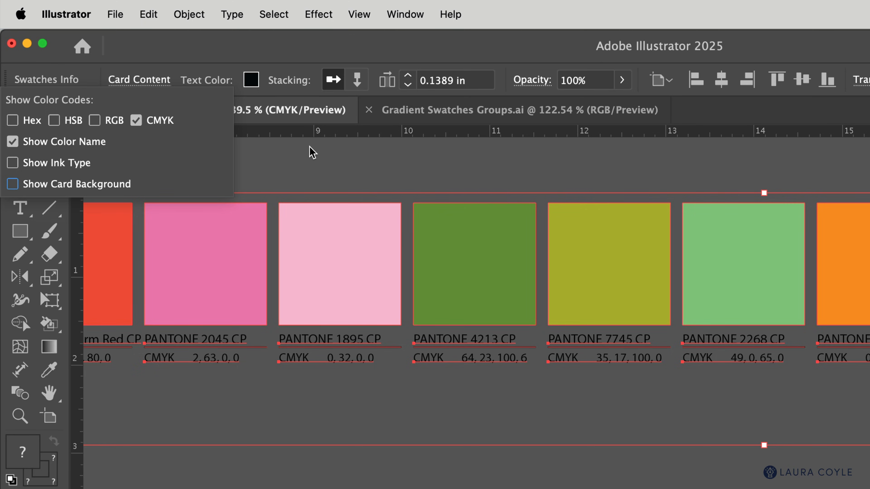
{"action": "left_click", "coordinate": [259, 50]}
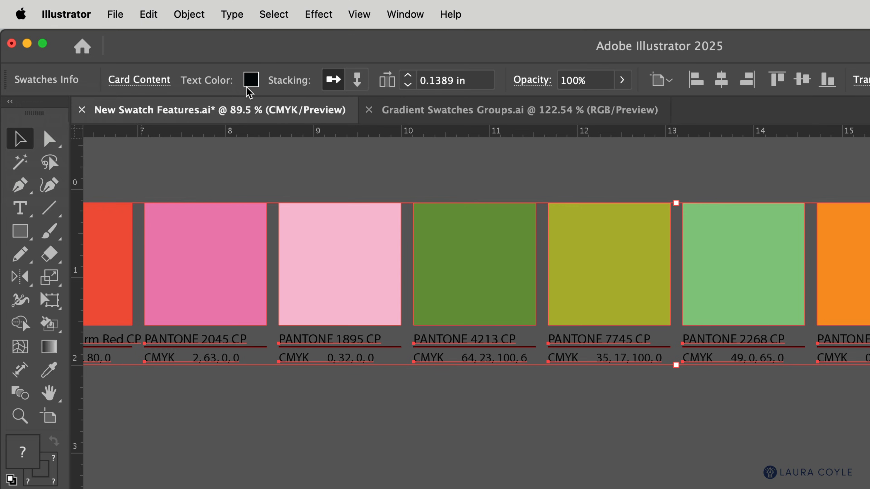
- Stack the swatch info cards vertically beside the artwork
{"action": "left_click", "coordinate": [357, 81]}
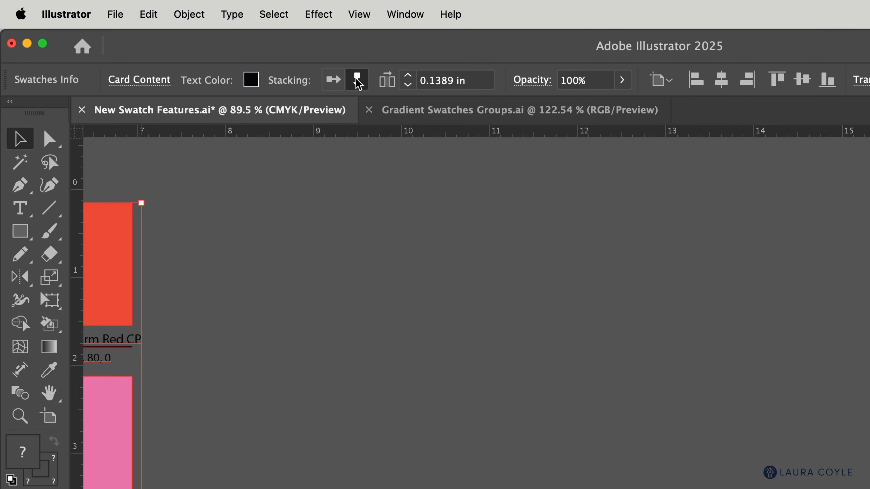
{"action": "left_click_drag", "start_coordinate": [346, 277], "coordinate": [246, 372]}
{"action": "left_click_drag", "start_coordinate": [336, 379], "coordinate": [546, 250]}
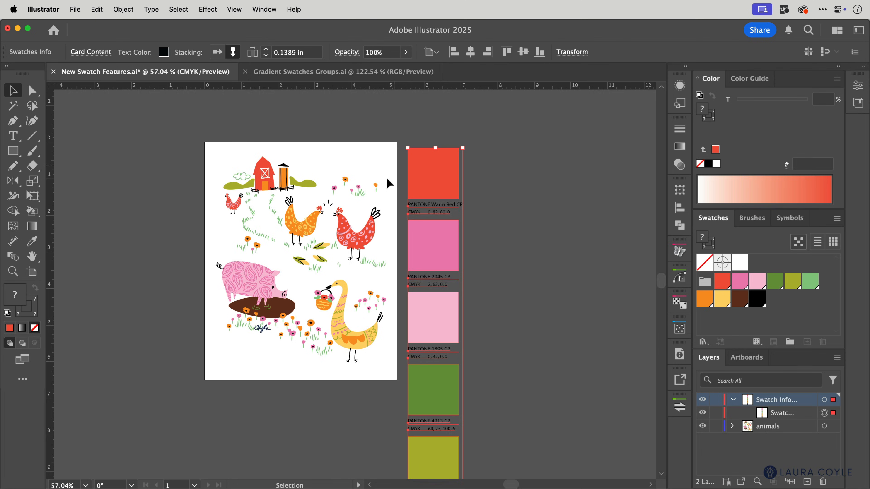
- Scale the swatch info column down proportionally to slightly less than the artboard's height, and deselect it
{"action": "key", "text": "z"}
{"action": "left_click_drag", "start_coordinate": [569, 229], "coordinate": [432, 329]}
{"action": "key", "text": "space"}
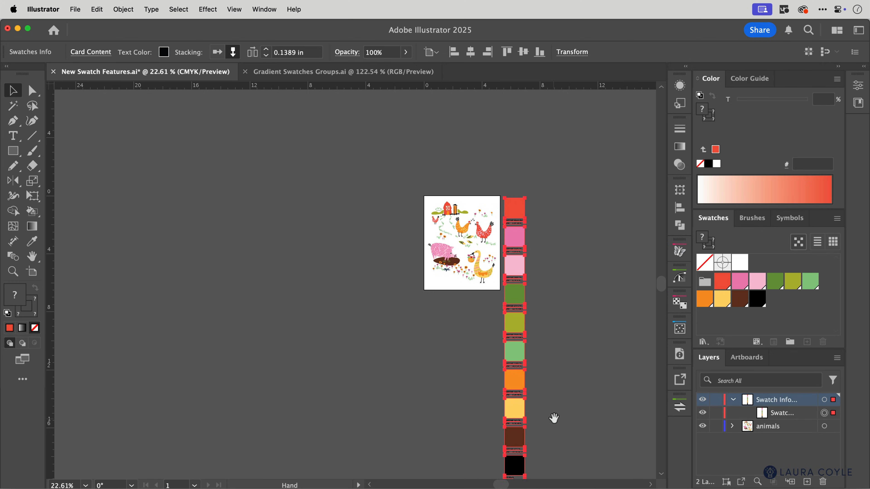
{"action": "key", "text": "super+space"}
{"action": "left_click_drag", "start_coordinate": [588, 386], "coordinate": [572, 391]}
{"action": "left_click_drag", "start_coordinate": [583, 396], "coordinate": [499, 357]}
{"action": "left_click_drag", "start_coordinate": [442, 432], "coordinate": [434, 400]}
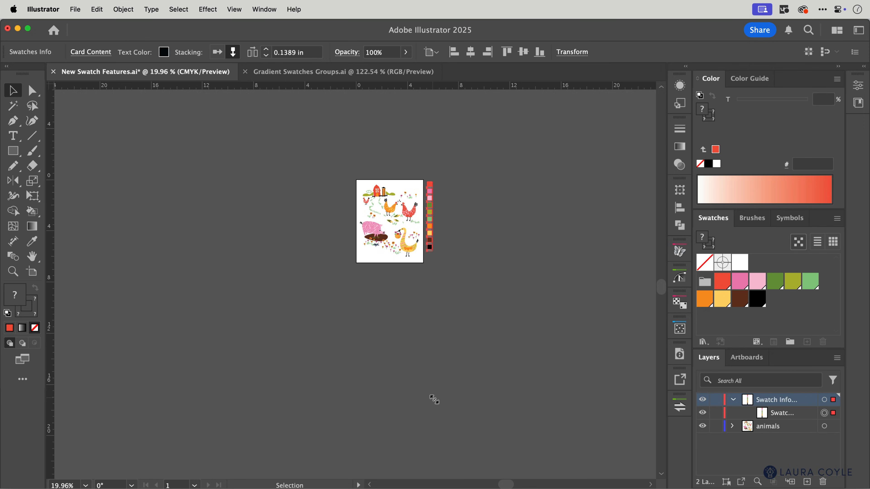
{"action": "left_click", "coordinate": [452, 175]}
{"action": "key", "text": "super+space"}
{"action": "left_click_drag", "start_coordinate": [435, 251], "coordinate": [630, 217]}
{"action": "left_click_drag", "start_coordinate": [434, 193], "coordinate": [505, 347]}
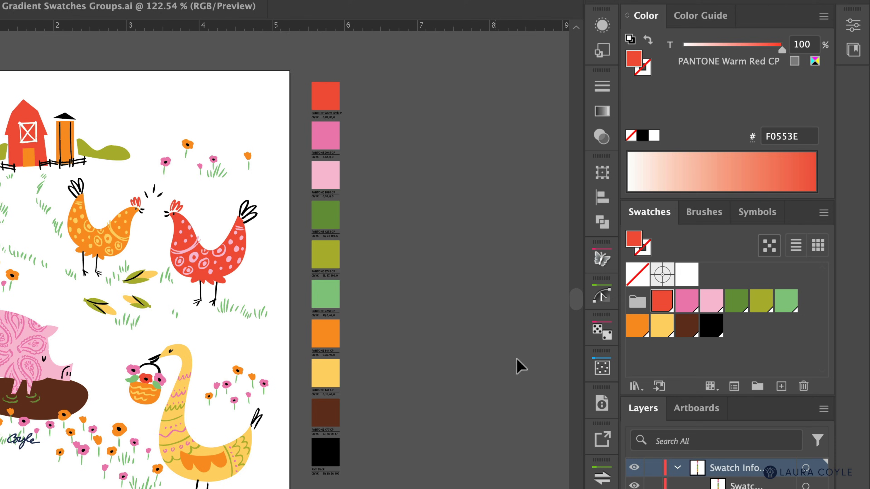
- Start another swatch info for the Warm Red through black swatches, showing only the color name and CMYK code without card background
{"action": "left_click", "coordinate": [719, 334], "text": "shift"}
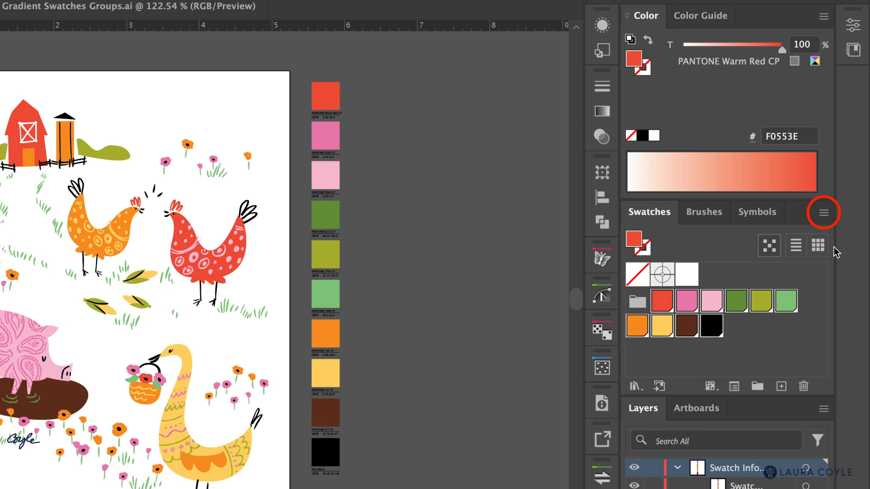
{"action": "left_click", "coordinate": [824, 213]}
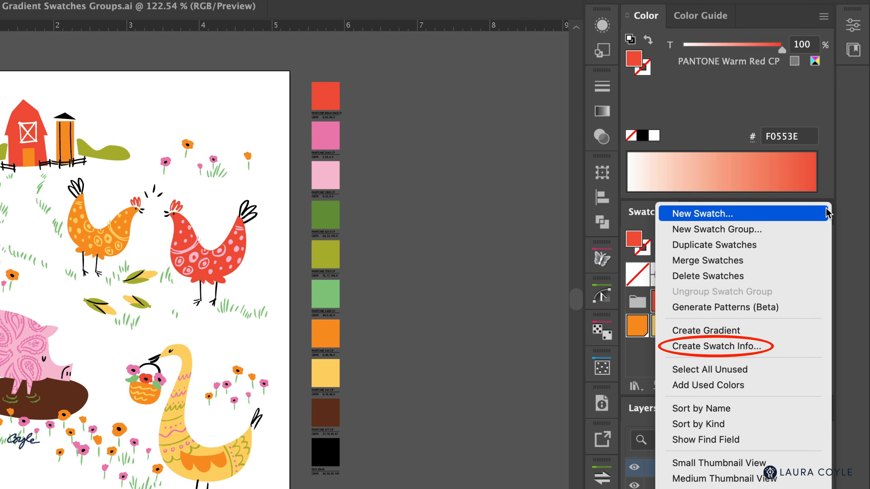
{"action": "left_click", "coordinate": [769, 350]}
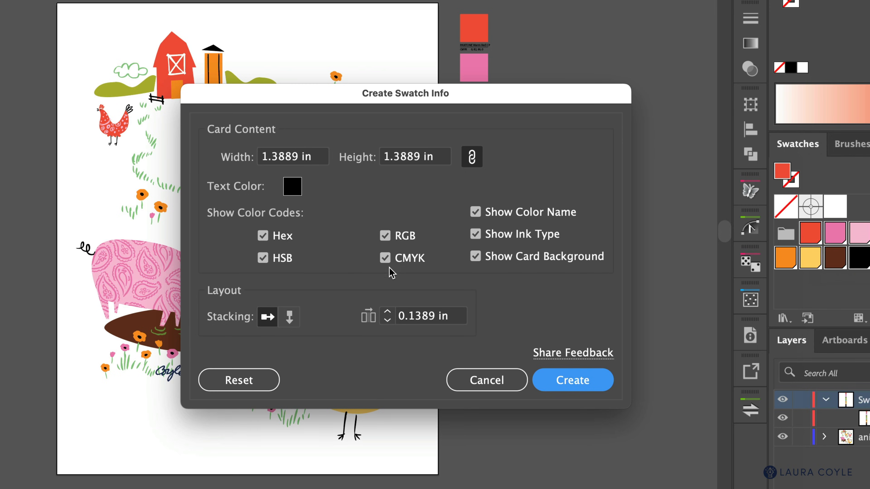
{"action": "left_click", "coordinate": [263, 235]}
{"action": "left_click", "coordinate": [263, 258]}
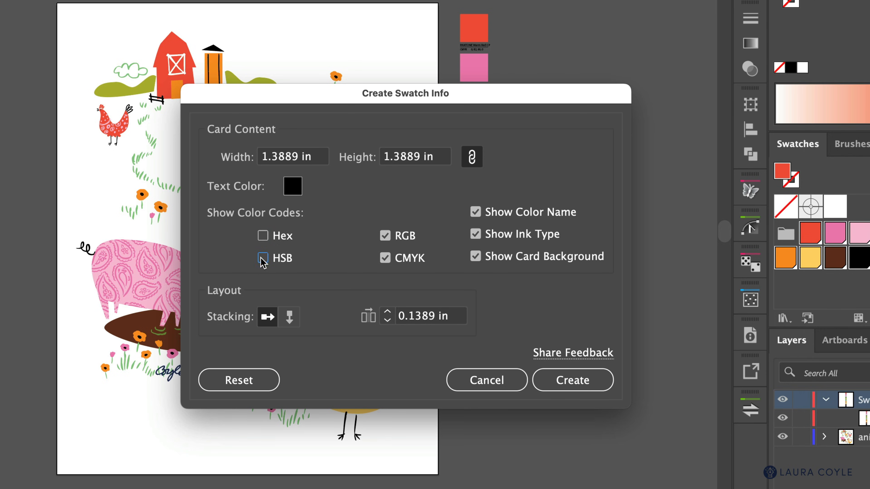
{"action": "left_click", "coordinate": [384, 236]}
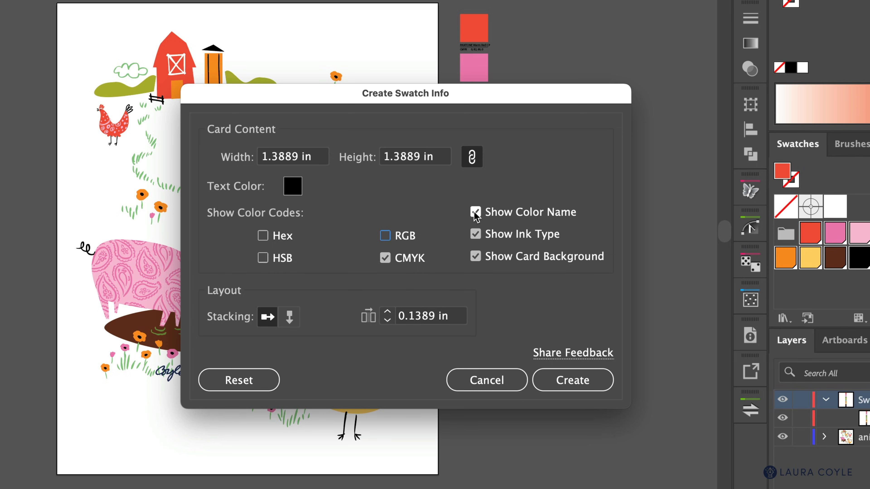
{"action": "left_click", "coordinate": [475, 236]}
{"action": "left_click", "coordinate": [475, 256]}
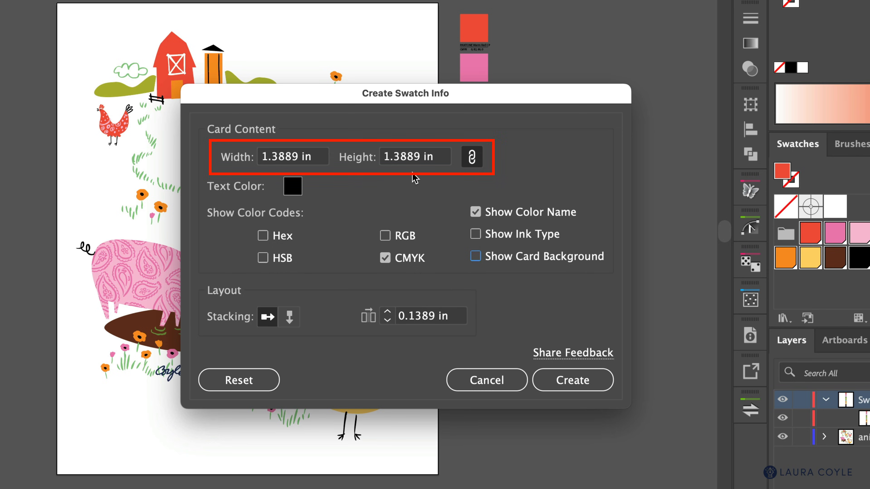
- Set the swatch cards to 0.5 in wide and high with vertical stacking, and create the swatch info
{"action": "double_click", "coordinate": [284, 159]}
{"action": "type", "text": ".5"}
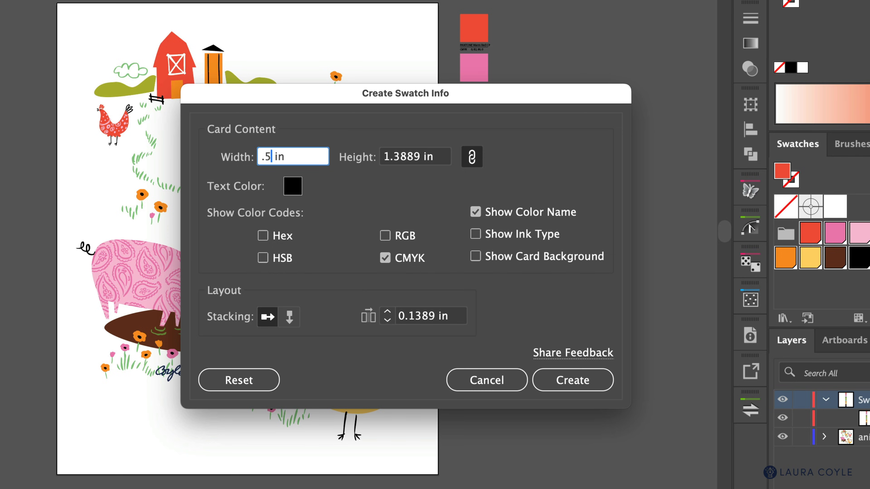
{"action": "key", "text": "Tab"}
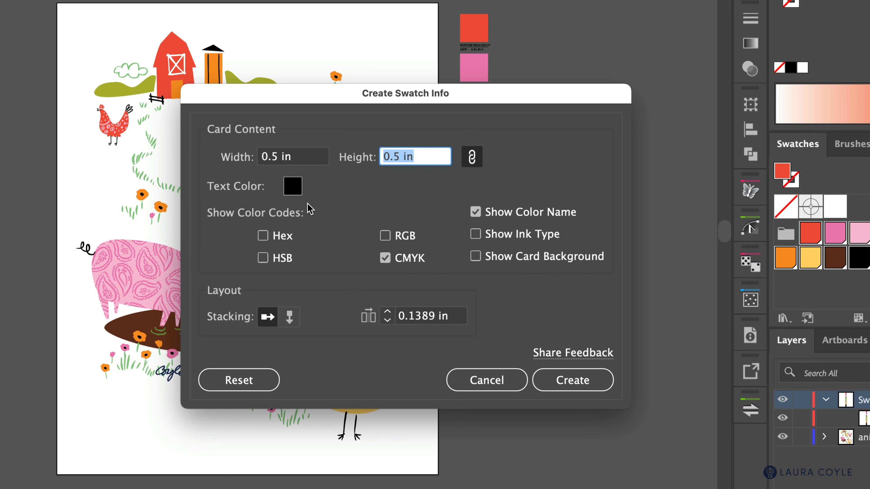
{"action": "left_click", "coordinate": [293, 320]}
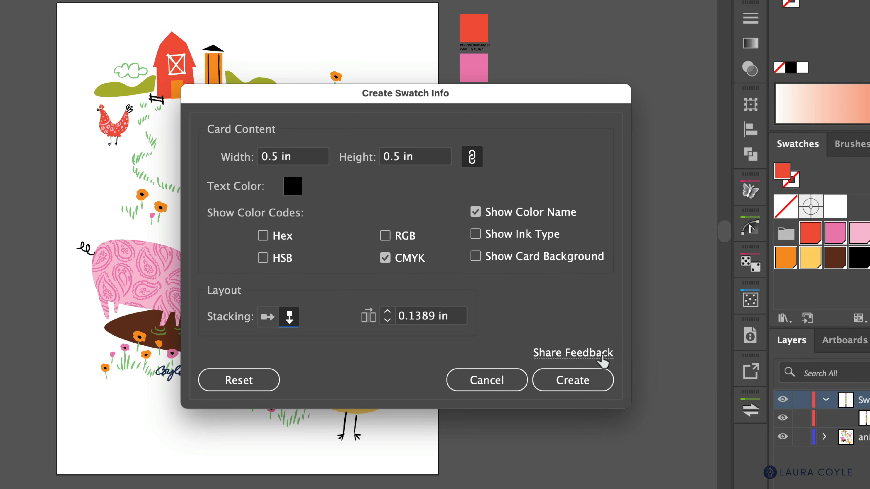
{"action": "left_click", "coordinate": [571, 381]}
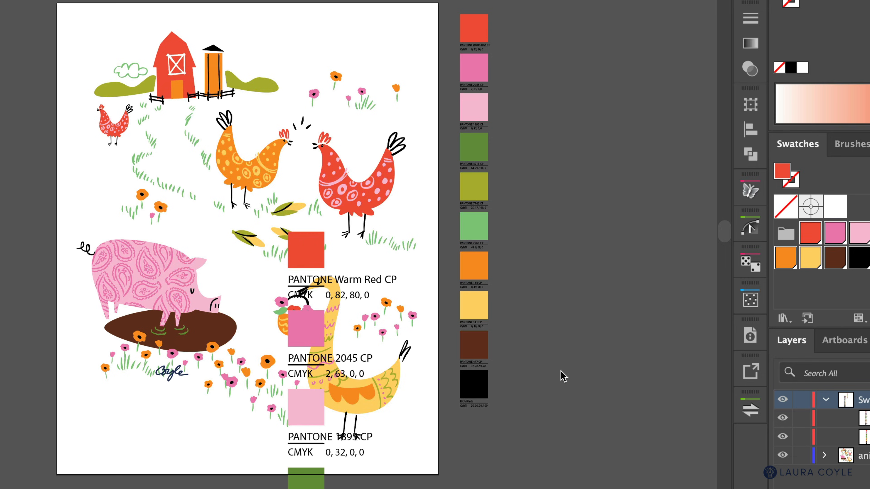
- Move the new swatch info column beside the older one off the artboard and scale it proportionally to 6.5 in high
{"action": "left_click_drag", "start_coordinate": [297, 250], "coordinate": [514, 24]}
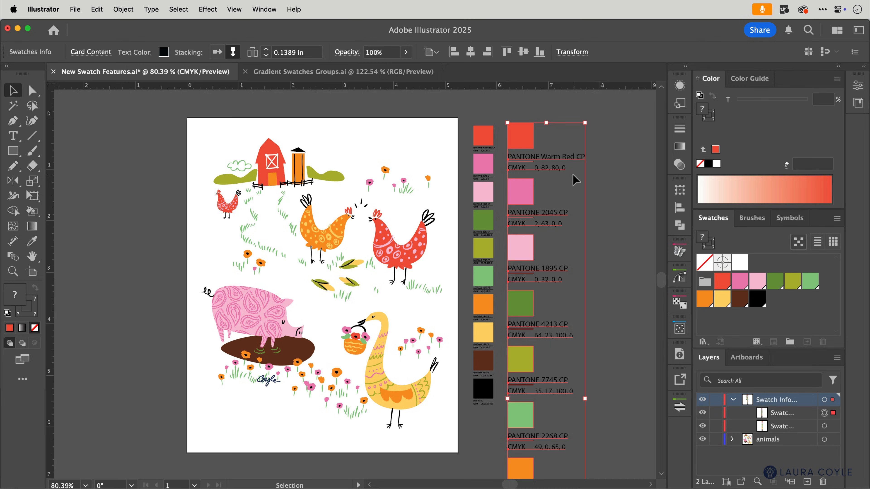
{"action": "left_click", "coordinate": [571, 54]}
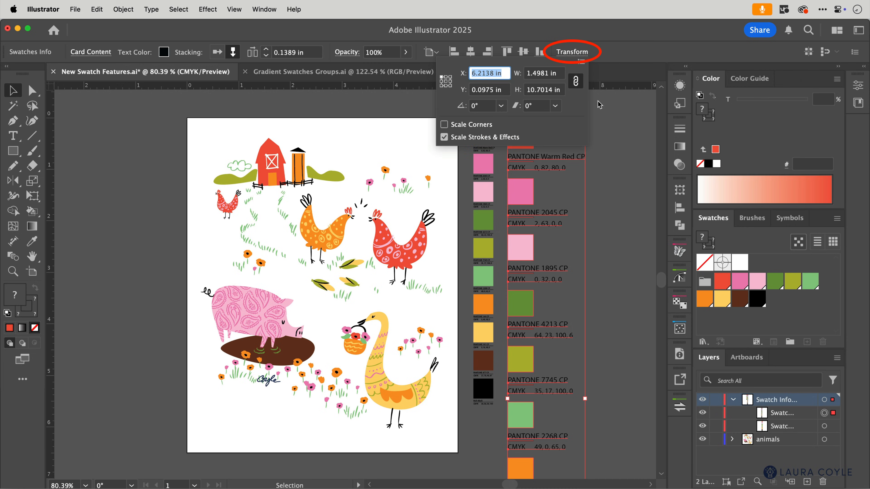
{"action": "left_click", "coordinate": [536, 92]}
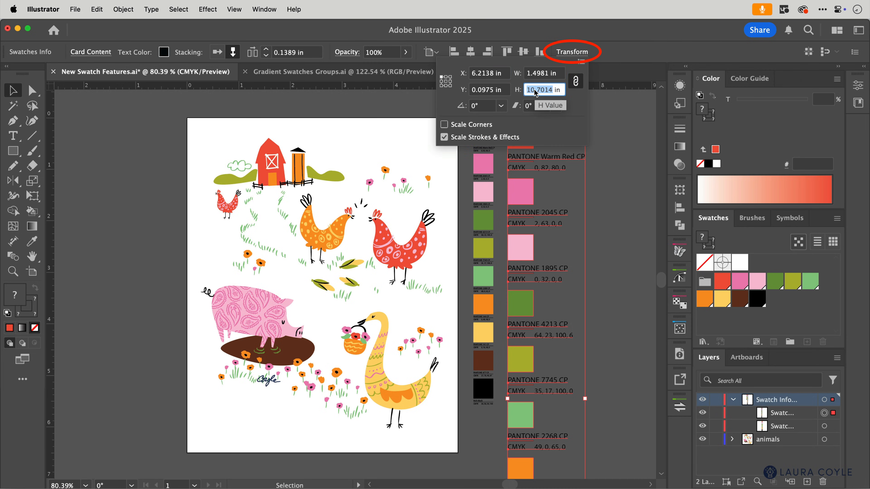
{"action": "type", "text": "6.5"}
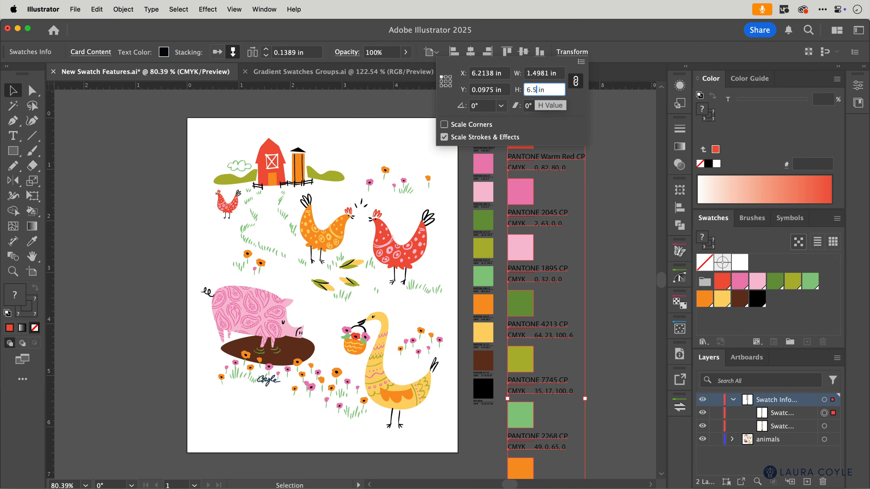
{"action": "key", "text": "Tab"}
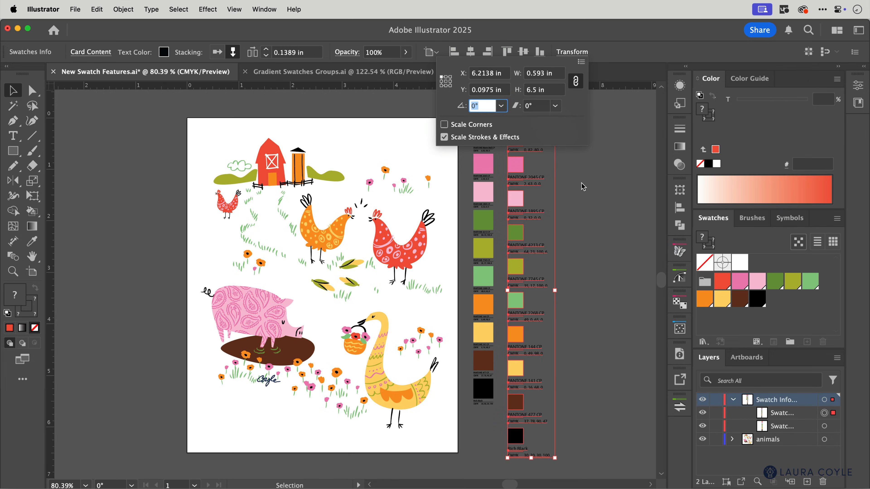
{"action": "left_click", "coordinate": [592, 203]}
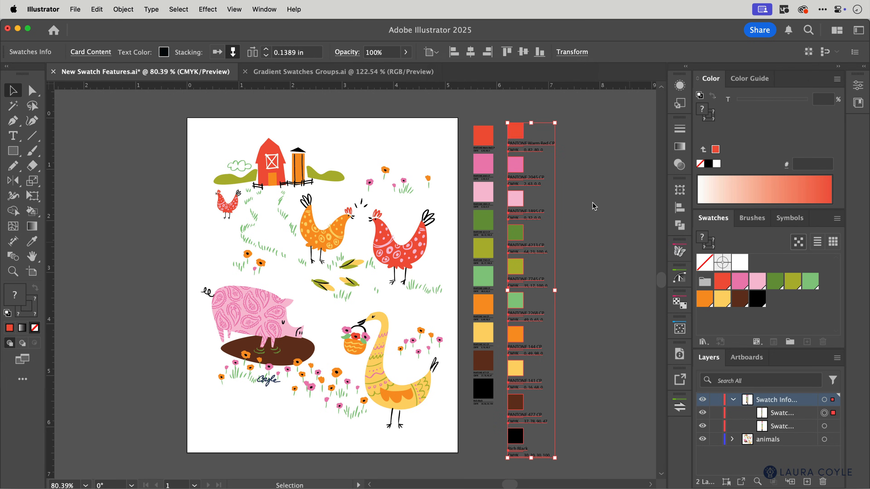
- Delete the older swatch info column and move the new one next to the artboard's edge, aligned with its top
{"action": "left_click", "coordinate": [487, 141]}
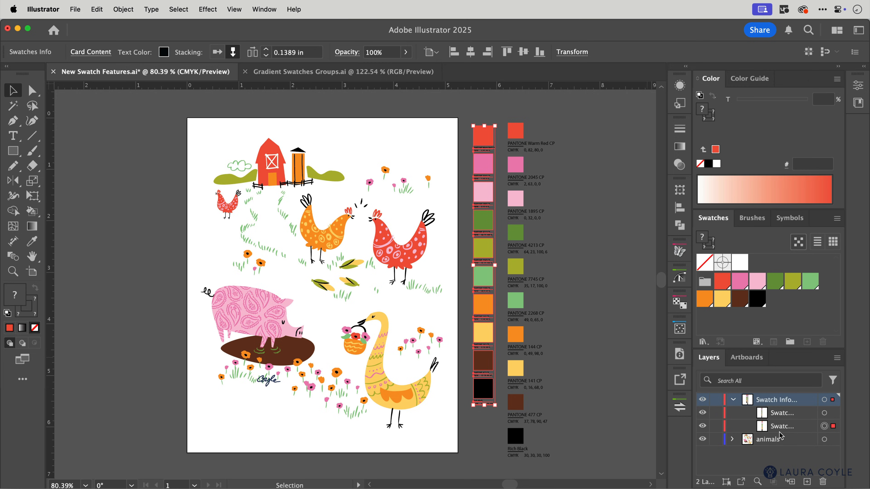
{"action": "key", "text": "Delete"}
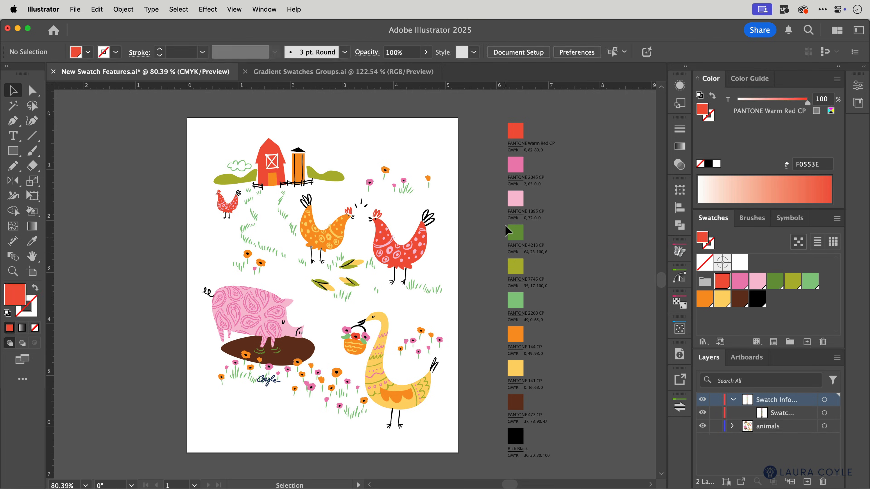
{"action": "left_click_drag", "start_coordinate": [520, 137], "coordinate": [479, 132]}
{"action": "left_click", "coordinate": [578, 223]}
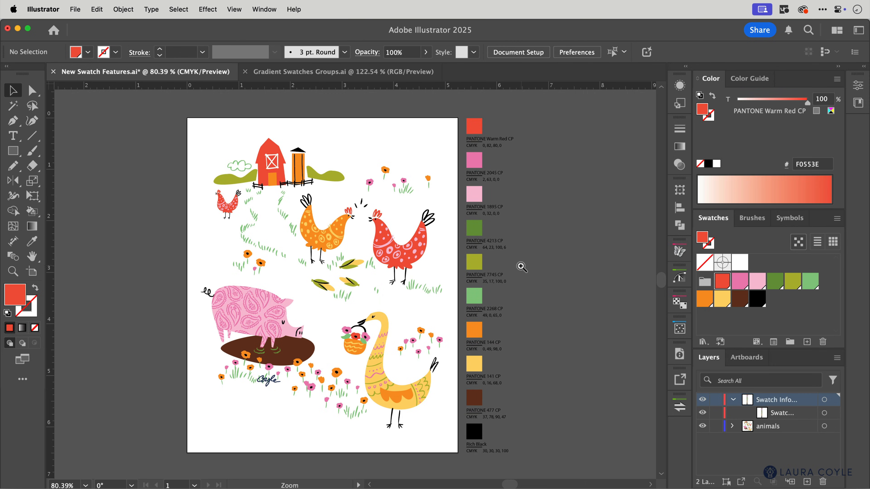
{"action": "left_click_drag", "start_coordinate": [520, 267], "coordinate": [641, 349]}
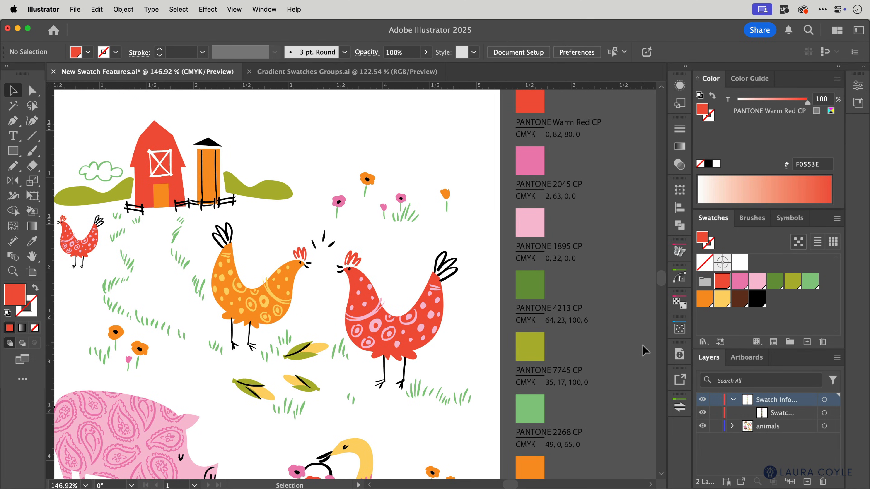